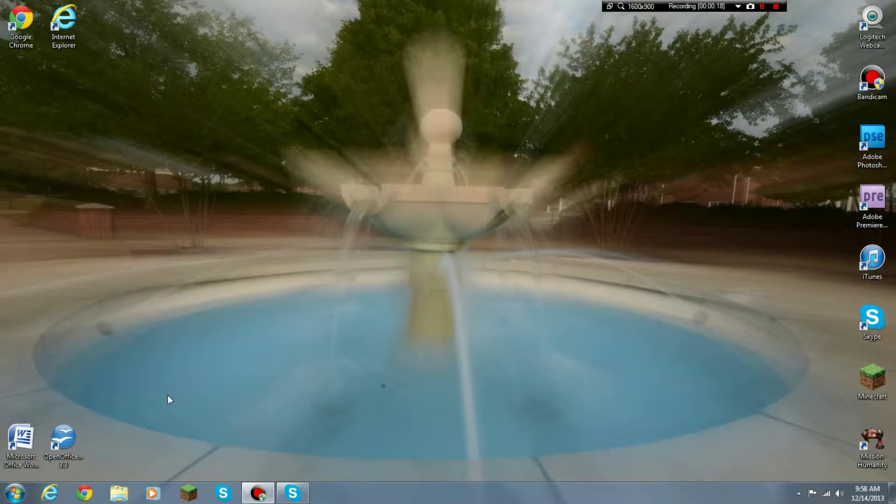
Step: Search %appdata% from the Start menu and open the Roaming folder
{"action": "left_click", "coordinate": [14, 497]}
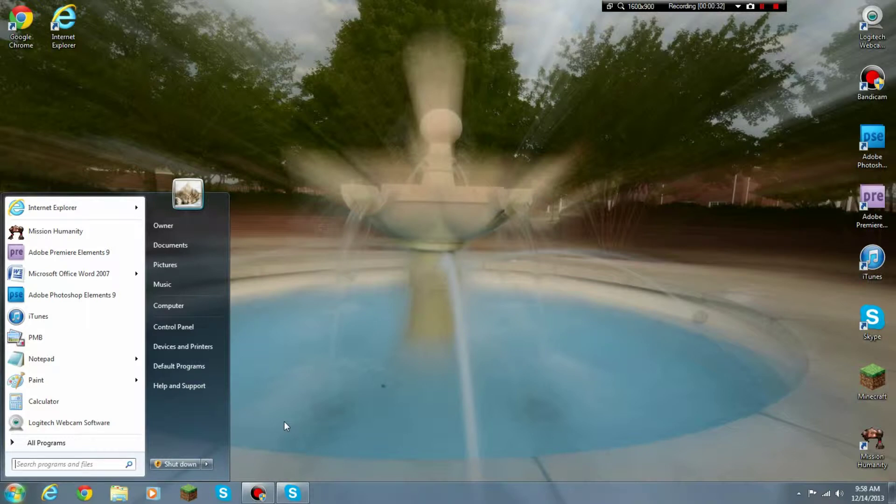
{"action": "type", "text": "%appdata"}
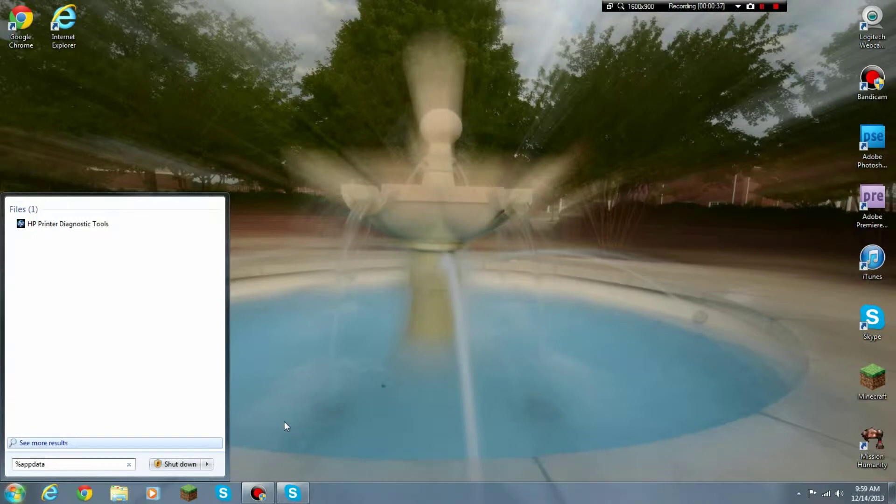
{"action": "type", "text": "%"}
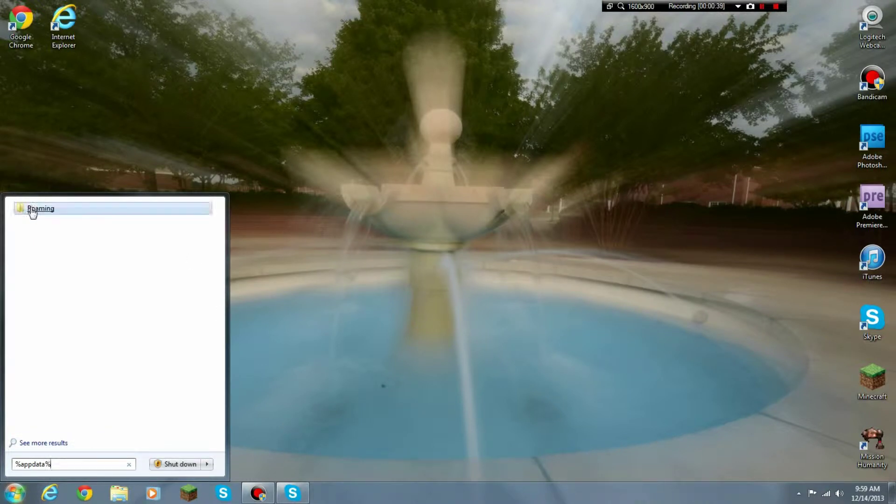
{"action": "left_click", "coordinate": [30, 208]}
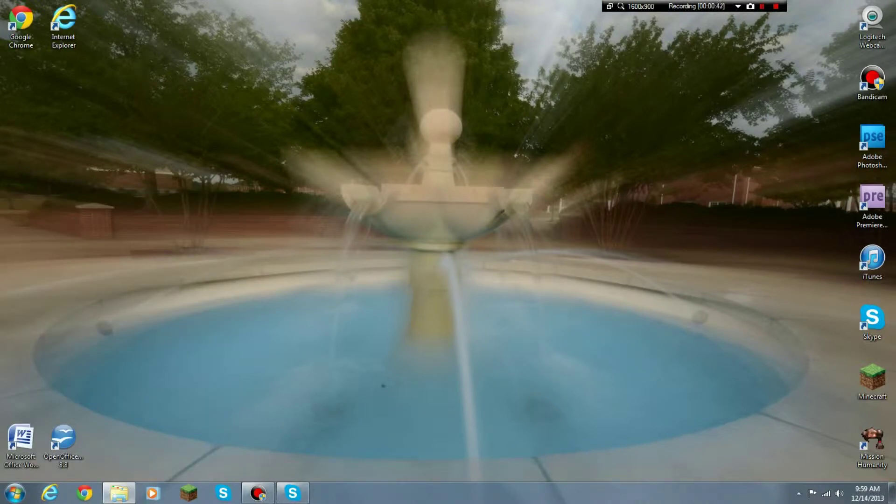
Step: Center the Roaming window and open the .minecraft folder to scan its contents
{"action": "left_click_drag", "start_coordinate": [816, 100], "coordinate": [399, 54]}
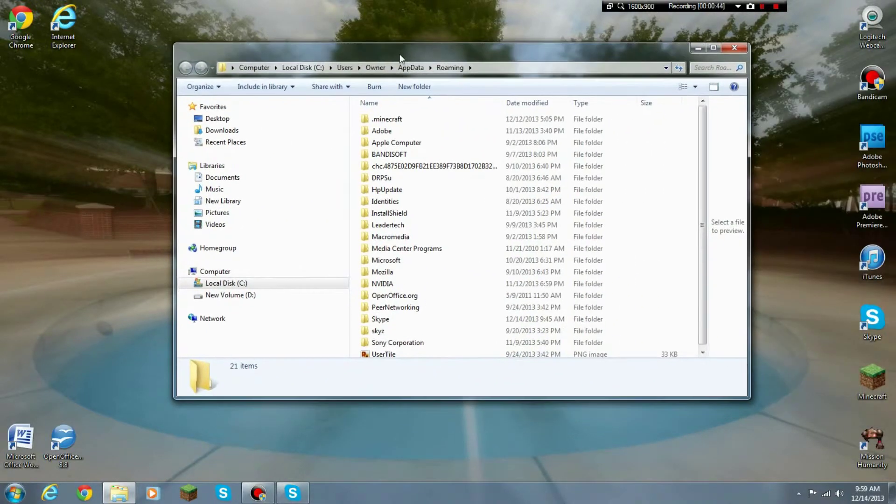
{"action": "left_click", "coordinate": [393, 122]}
{"action": "double_click", "coordinate": [397, 123]}
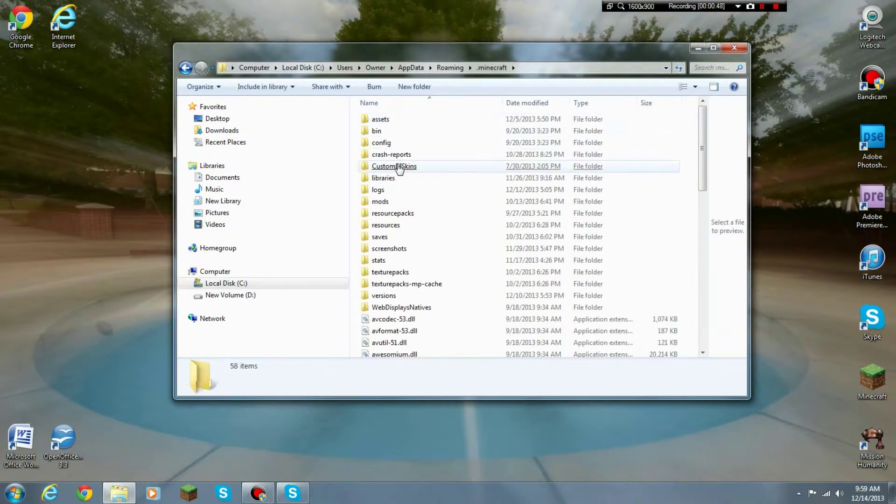
{"action": "scroll", "coordinate": [460, 309], "scroll_direction": "down", "scroll_amount": 4}
{"action": "scroll", "coordinate": [470, 348], "scroll_direction": "down", "scroll_amount": 8}
{"action": "scroll", "coordinate": [467, 345], "scroll_direction": "down", "scroll_amount": 1}
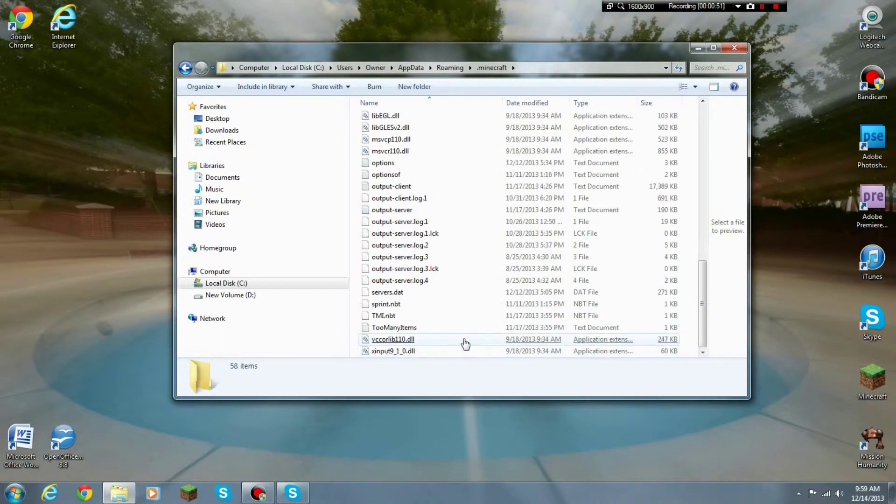
{"action": "scroll", "coordinate": [462, 322], "scroll_direction": "up", "scroll_amount": 2}
{"action": "scroll", "coordinate": [457, 295], "scroll_direction": "up", "scroll_amount": 6}
{"action": "scroll", "coordinate": [451, 261], "scroll_direction": "up", "scroll_amount": 3}
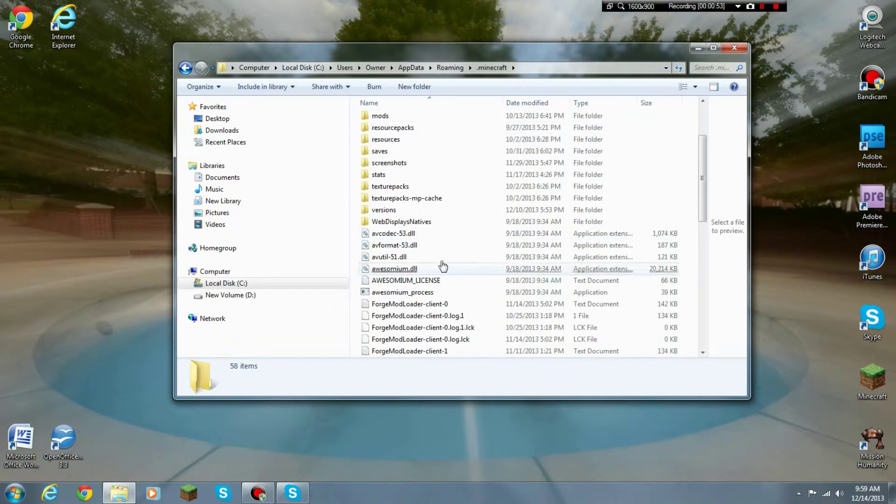
Step: Check the texturepacks, texturepacks-mp-cache and stats subfolders, returning to .minecraft after each
{"action": "left_click", "coordinate": [395, 198]}
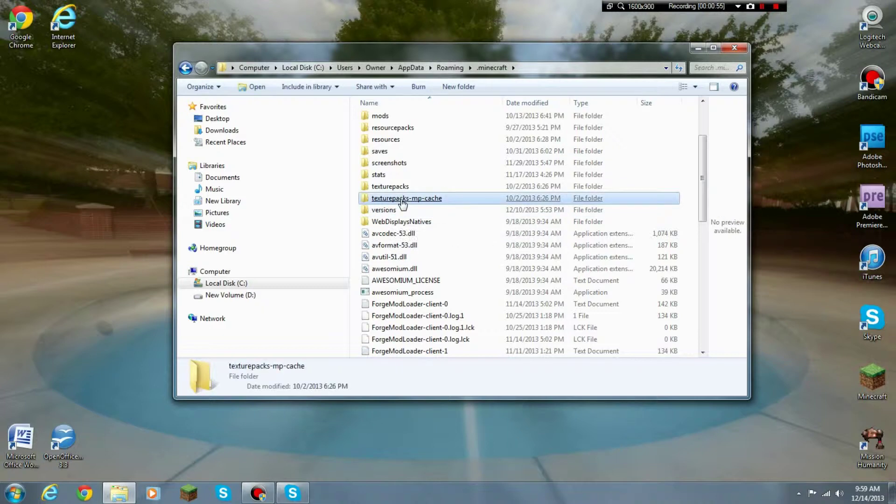
{"action": "left_click", "coordinate": [398, 187]}
{"action": "double_click", "coordinate": [397, 188]}
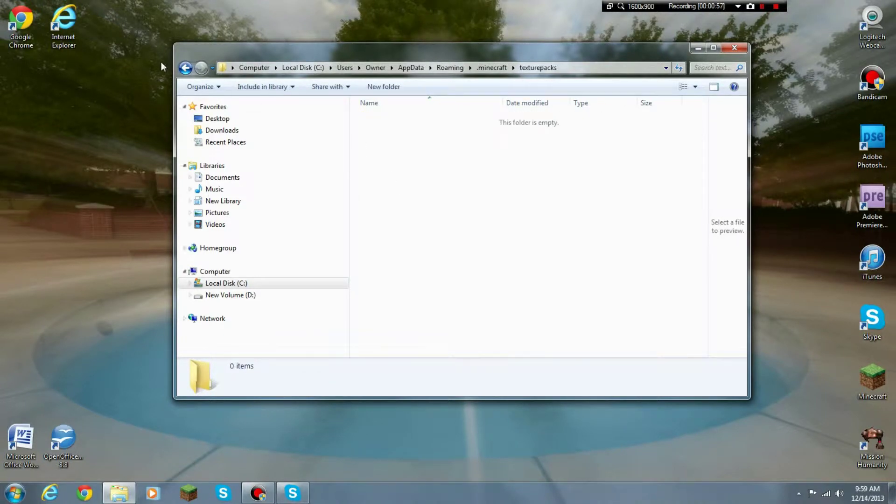
{"action": "left_click", "coordinate": [186, 68]}
{"action": "double_click", "coordinate": [400, 270]}
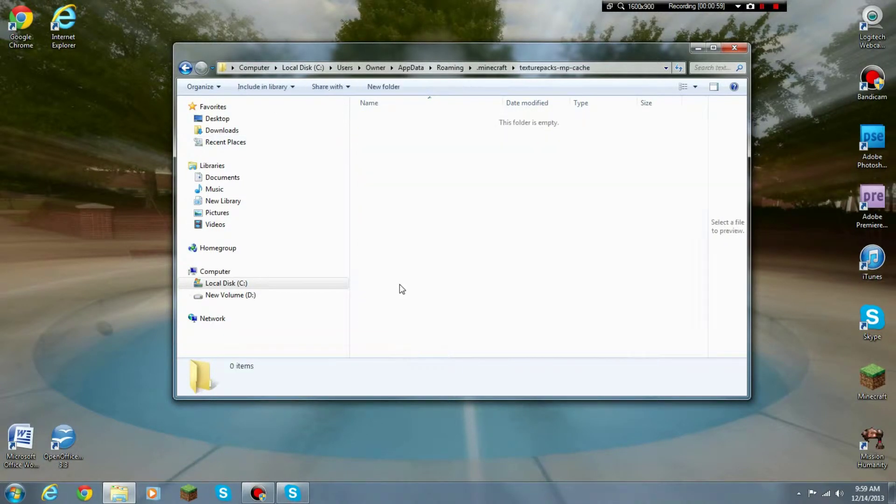
{"action": "left_click", "coordinate": [186, 68]}
{"action": "double_click", "coordinate": [402, 251]}
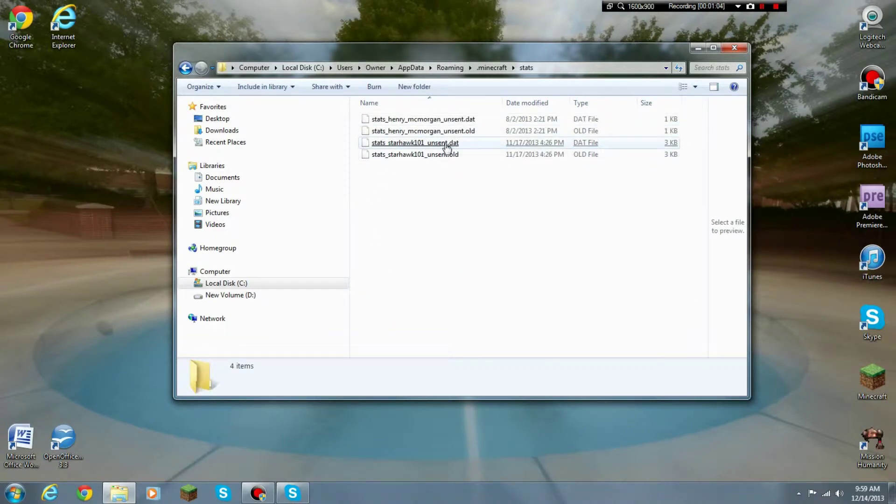
{"action": "left_click", "coordinate": [466, 122]}
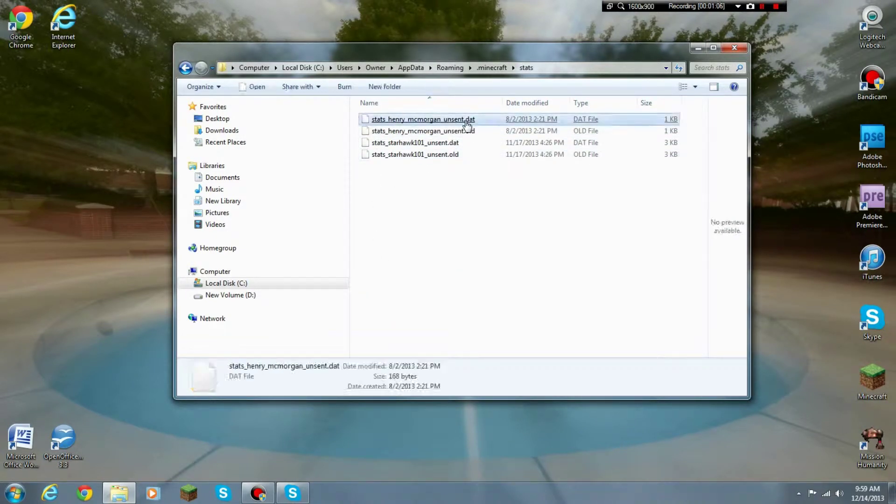
{"action": "left_click", "coordinate": [186, 68]}
{"action": "left_click", "coordinate": [400, 255]}
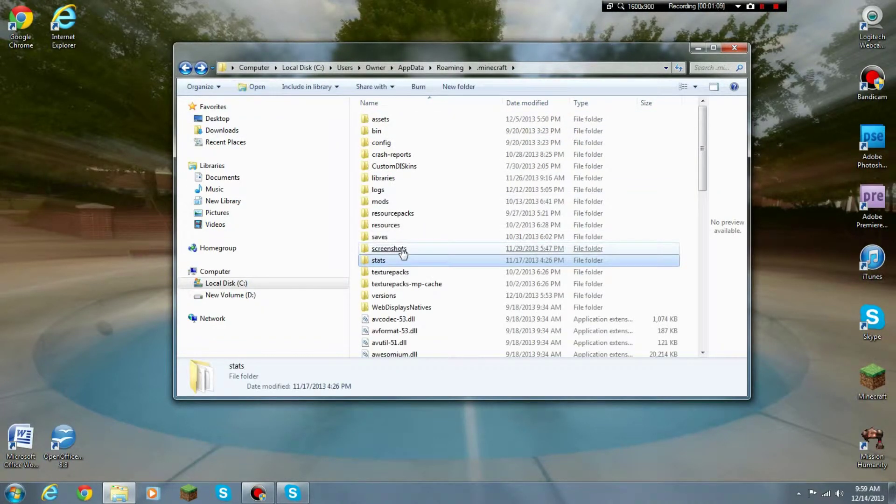
{"action": "left_click", "coordinate": [400, 252]}
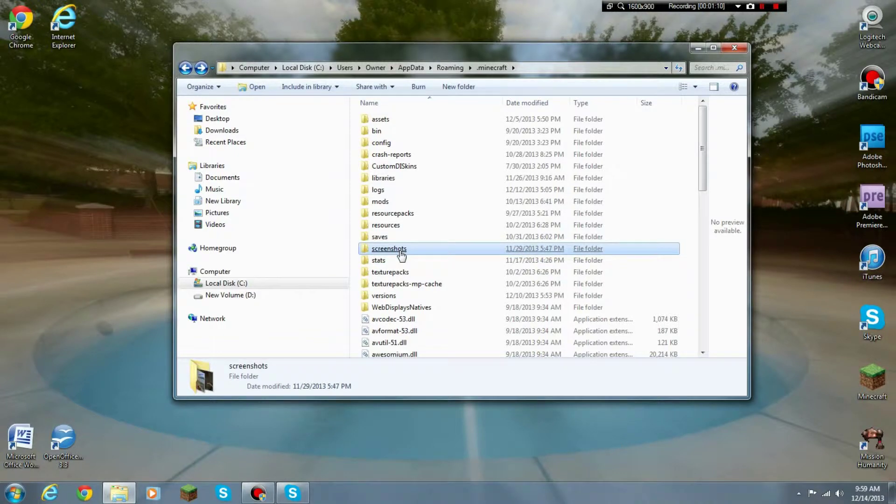
Step: Look through the screenshots and saves folders, returning to .minecraft after each
{"action": "double_click", "coordinate": [401, 254]}
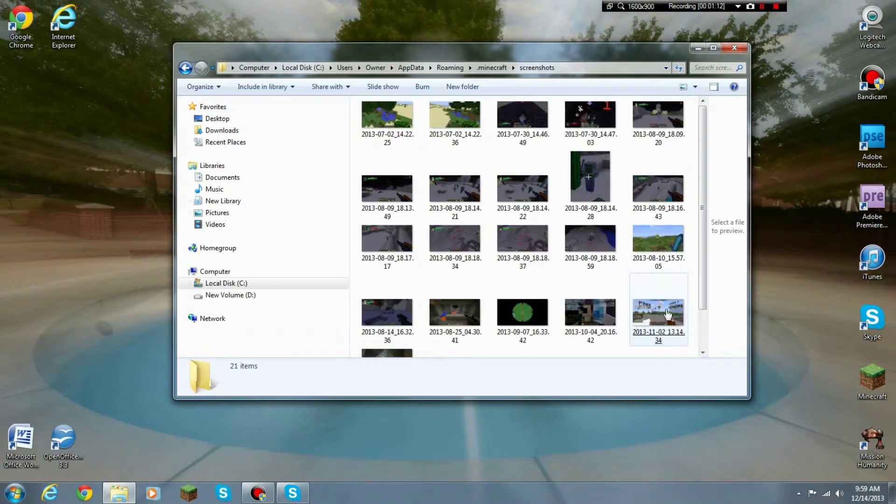
{"action": "left_click", "coordinate": [185, 68]}
{"action": "double_click", "coordinate": [418, 236]}
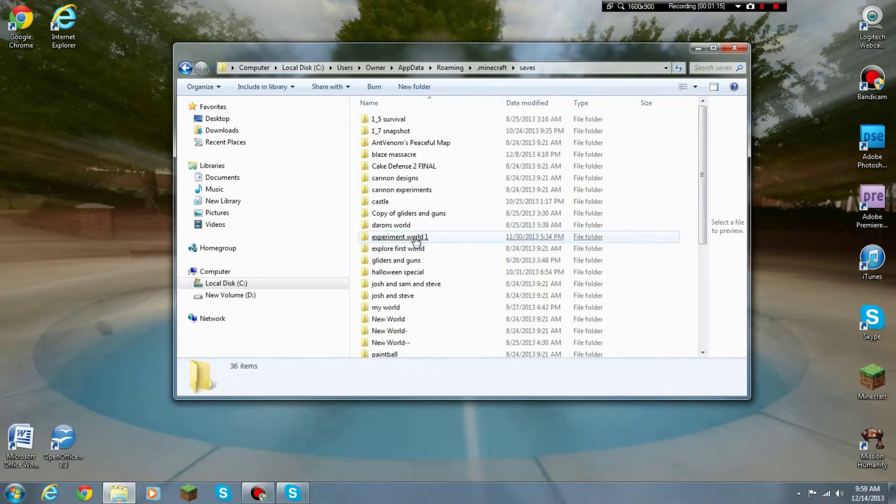
{"action": "scroll", "coordinate": [448, 313], "scroll_direction": "down", "scroll_amount": 5}
{"action": "scroll", "coordinate": [424, 347], "scroll_direction": "up", "scroll_amount": 2}
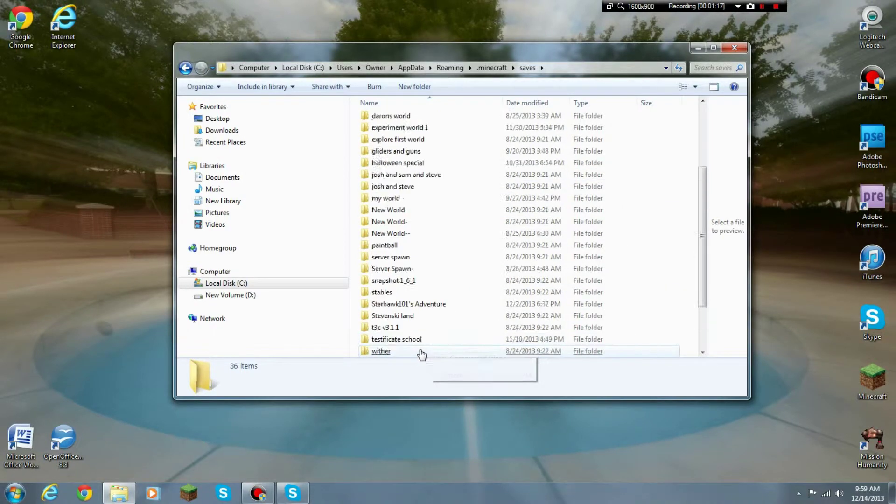
{"action": "left_click", "coordinate": [394, 280]}
{"action": "scroll", "coordinate": [394, 280], "scroll_direction": "up", "scroll_amount": 3}
{"action": "left_click", "coordinate": [185, 68]}
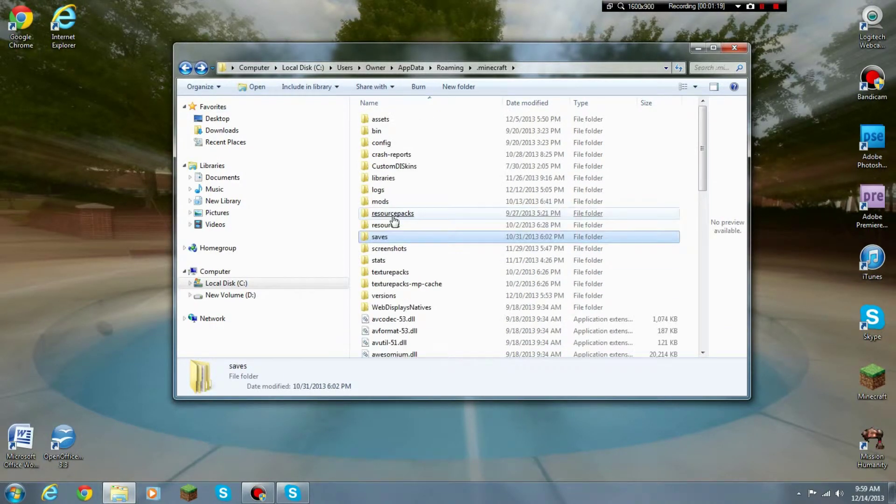
Step: Check the resources folder twice, returning to .minecraft each time
{"action": "double_click", "coordinate": [406, 226]}
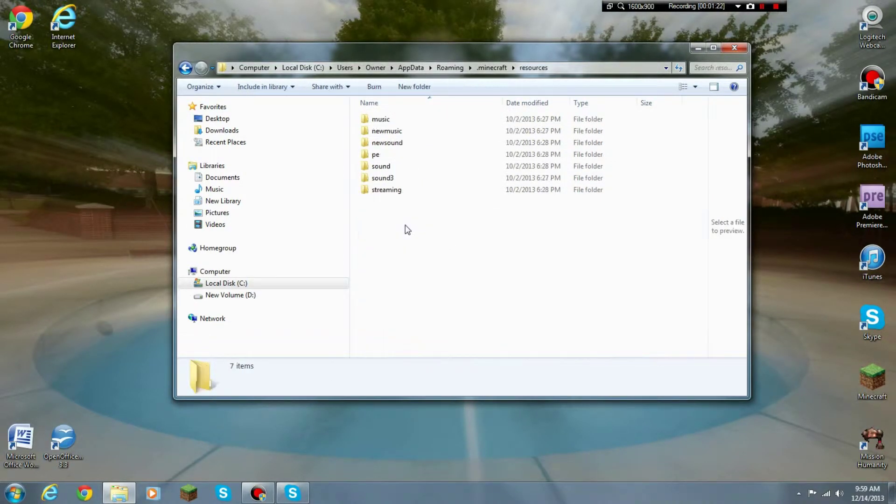
{"action": "left_click", "coordinate": [185, 68]}
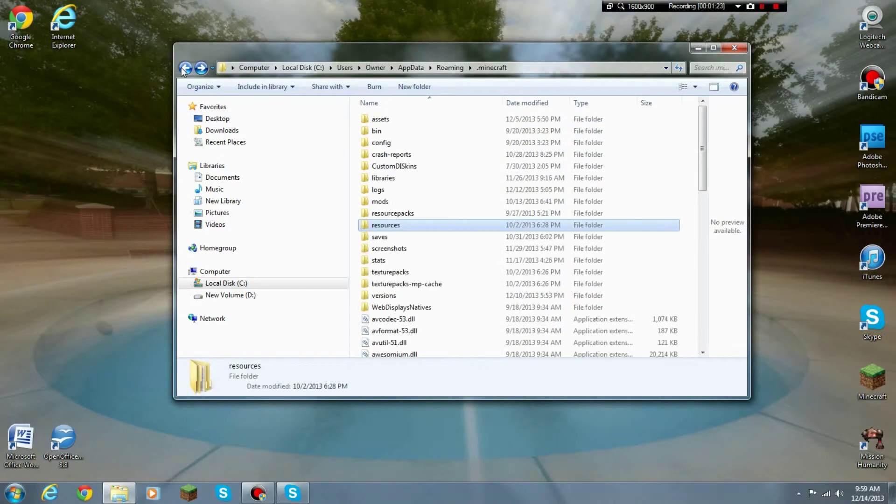
{"action": "double_click", "coordinate": [420, 231]}
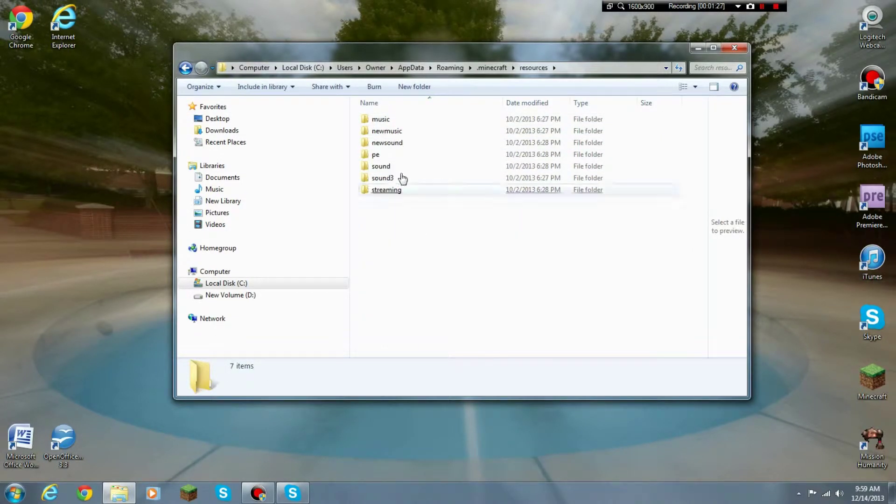
{"action": "left_click", "coordinate": [185, 68]}
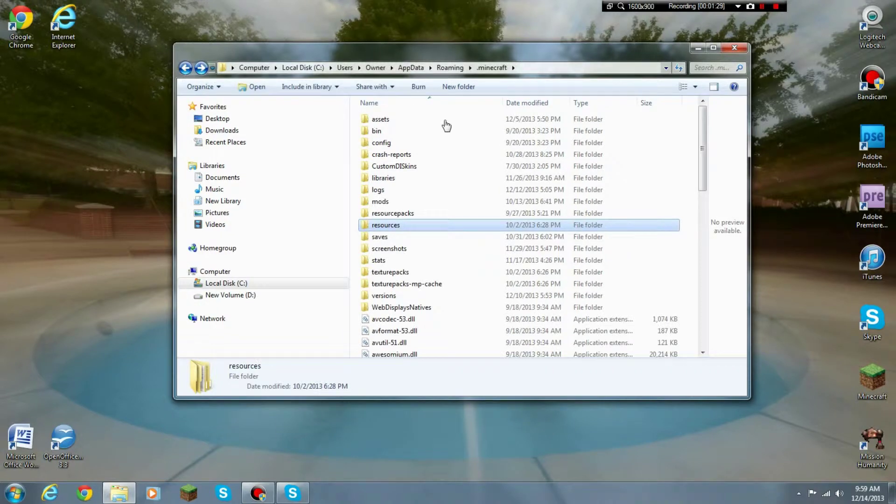
{"action": "left_click", "coordinate": [418, 121]}
{"action": "scroll", "coordinate": [429, 191], "scroll_direction": "down", "scroll_amount": 3}
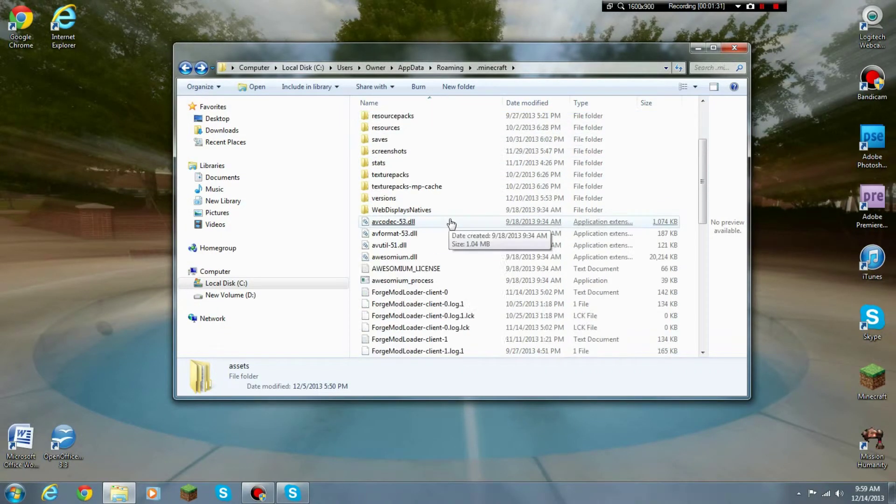
{"action": "scroll", "coordinate": [451, 224], "scroll_direction": "up", "scroll_amount": 3}
Step: Peek into CustomDISkins, then open mods showing spc, DamageIndicators, BetterSprinting and OptiFine
{"action": "left_click", "coordinate": [413, 167]}
{"action": "double_click", "coordinate": [413, 167]}
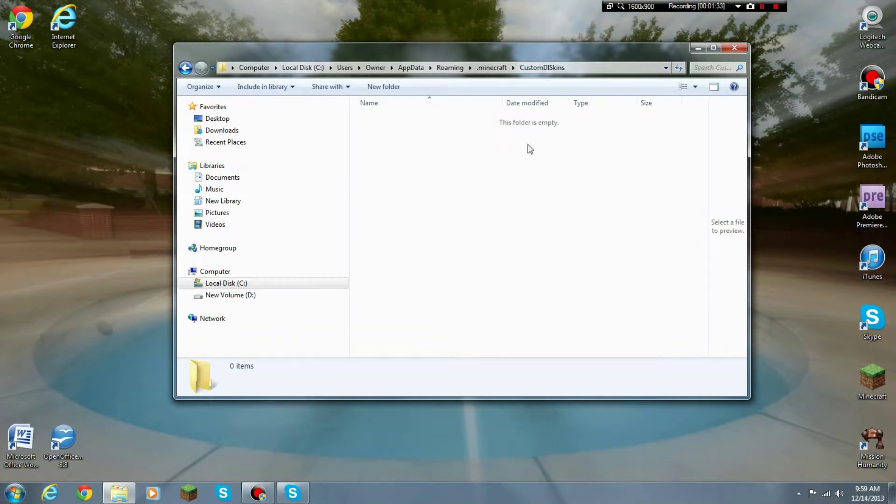
{"action": "left_click", "coordinate": [185, 68]}
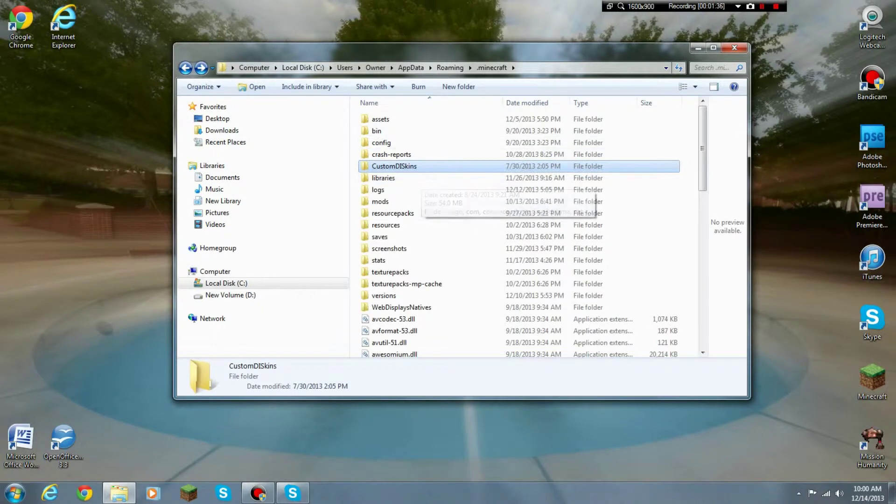
{"action": "double_click", "coordinate": [447, 202]}
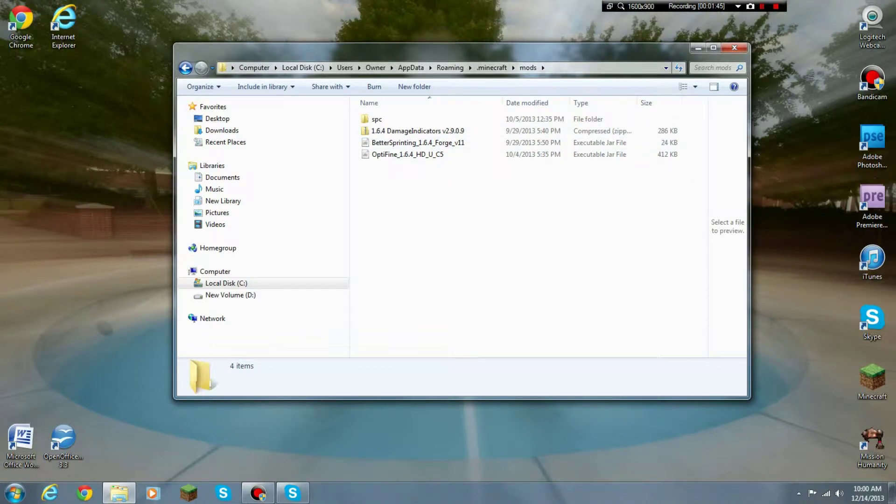
{"action": "mouse_move", "coordinate": [210, 119]}
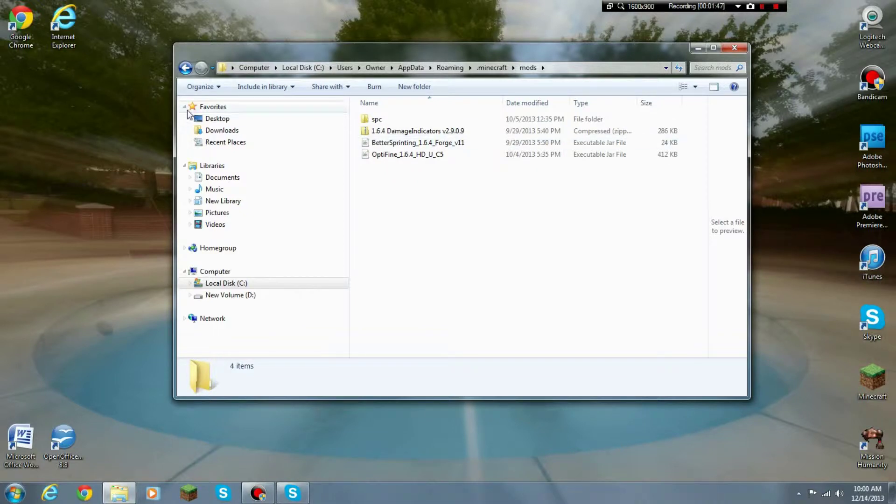
Step: Inspect the desktop mods folder's contents, leaving its name unchanged for now
{"action": "left_click", "coordinate": [185, 67]}
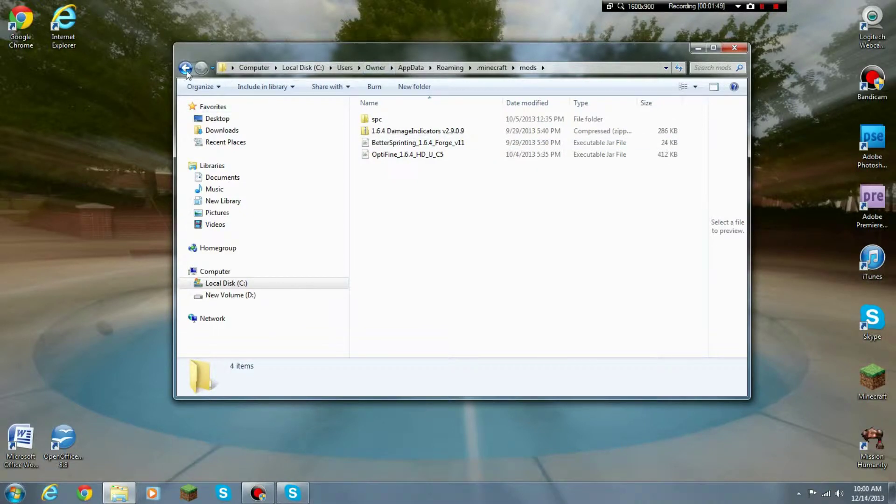
{"action": "right_click", "coordinate": [380, 204]}
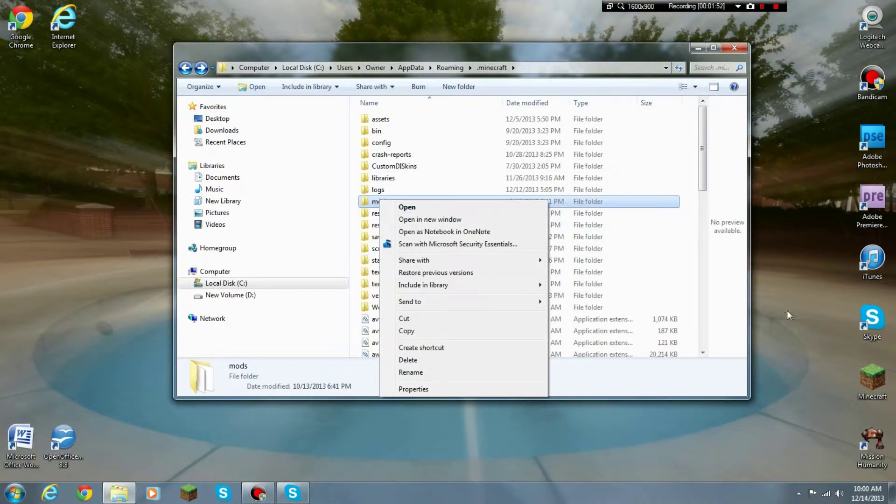
{"action": "left_click", "coordinate": [801, 326]}
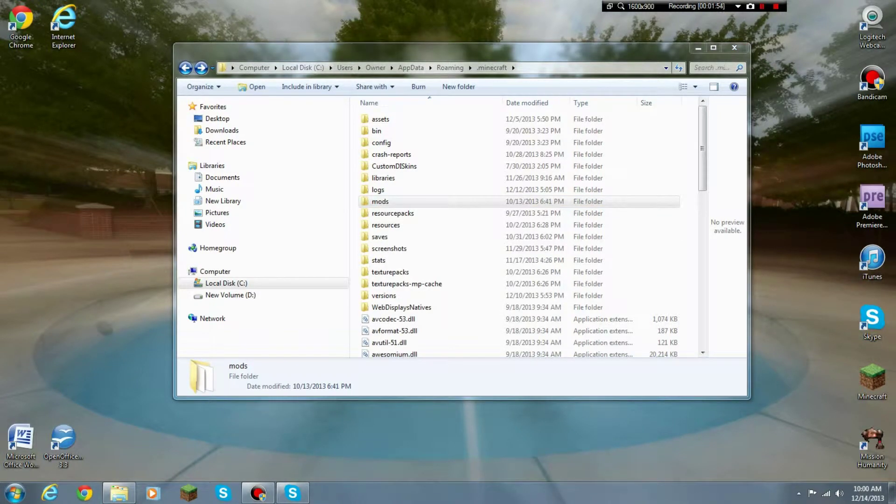
{"action": "right_click", "coordinate": [771, 264]}
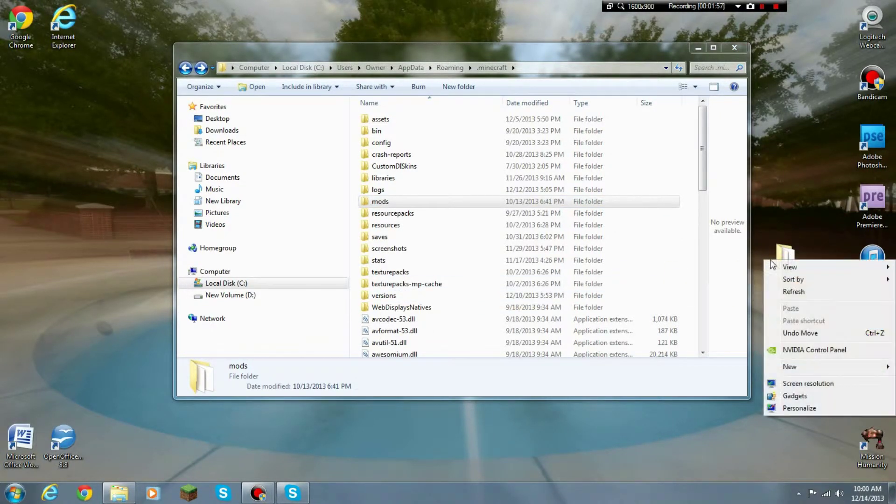
{"action": "left_click", "coordinate": [783, 254]}
{"action": "right_click", "coordinate": [783, 255]}
{"action": "left_click", "coordinate": [782, 411]}
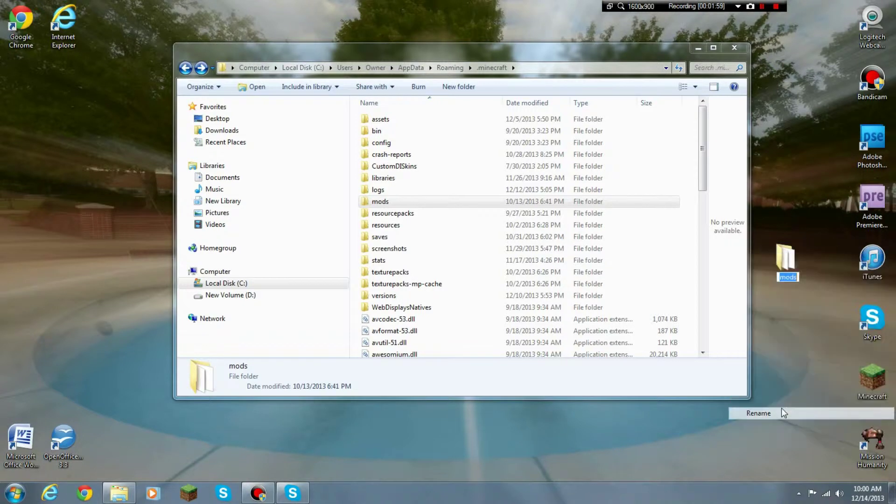
{"action": "key", "text": "End"}
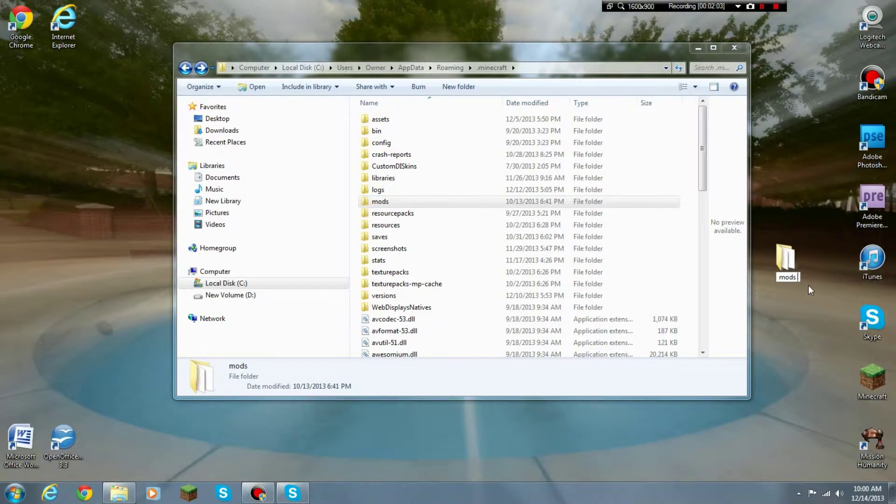
{"action": "key", "text": "Return"}
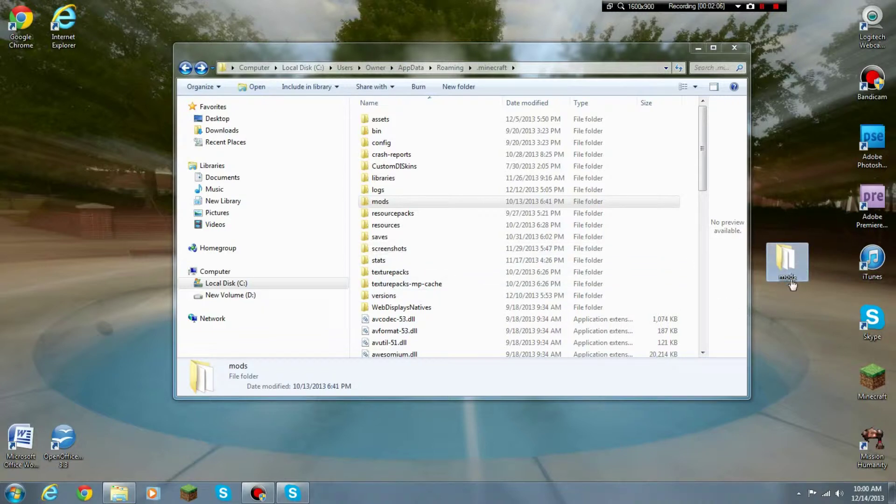
{"action": "double_click", "coordinate": [789, 274]}
{"action": "left_click", "coordinate": [747, 56]}
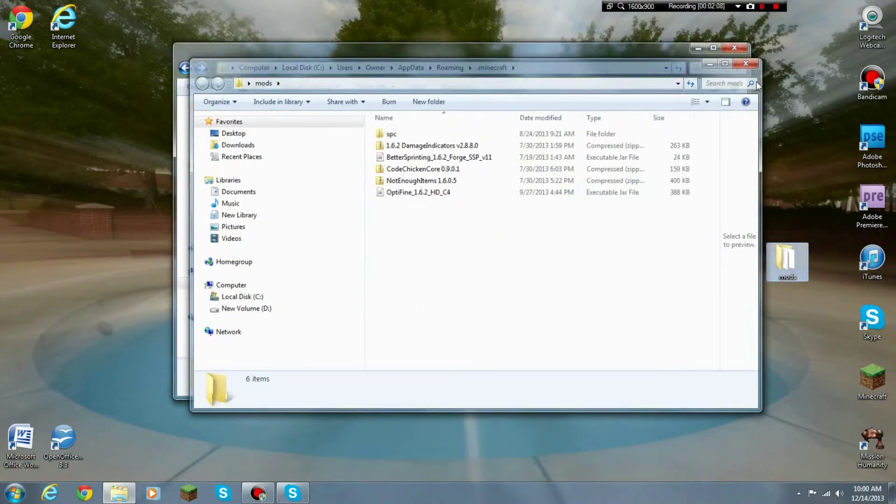
Step: Rename the desktop mods folder to 'mods 2'
{"action": "right_click", "coordinate": [787, 243]}
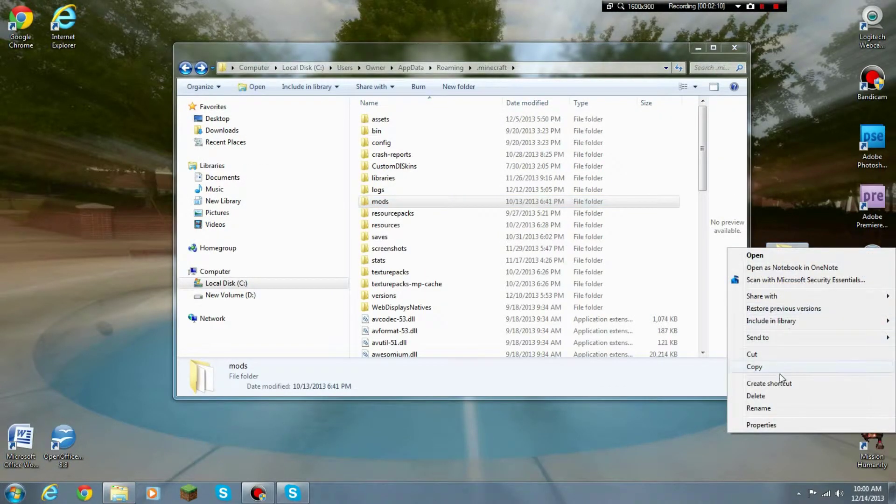
{"action": "left_click", "coordinate": [786, 409]}
{"action": "type", "text": "mods"}
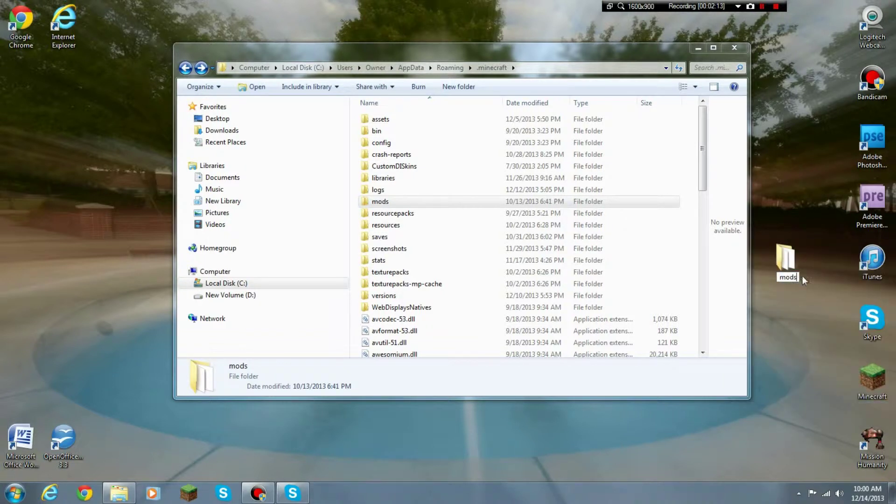
{"action": "type", "text": " 2"}
{"action": "key", "text": "Return"}
{"action": "type", "text": "2"}
{"action": "key", "text": "Return"}
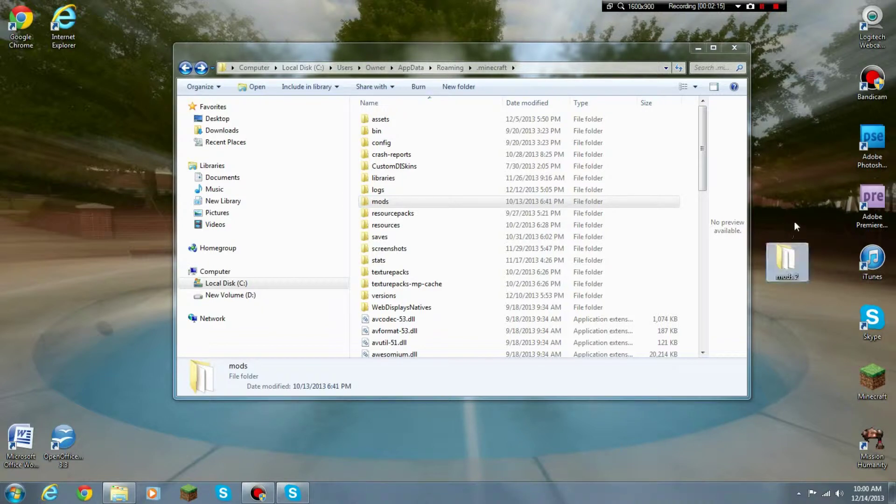
Step: Move mods 2 into .minecraft and the original mods folder onto the desktop
{"action": "left_click_drag", "start_coordinate": [793, 264], "coordinate": [441, 213]}
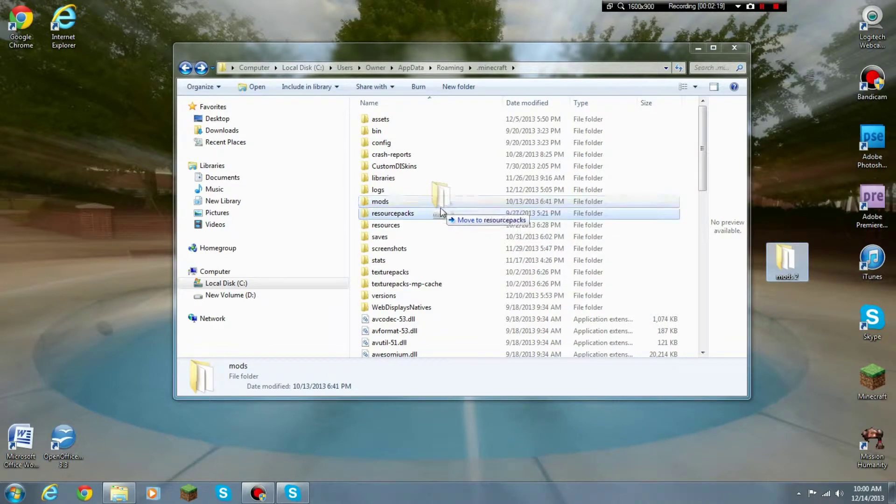
{"action": "left_click_drag", "start_coordinate": [440, 212], "coordinate": [390, 104]}
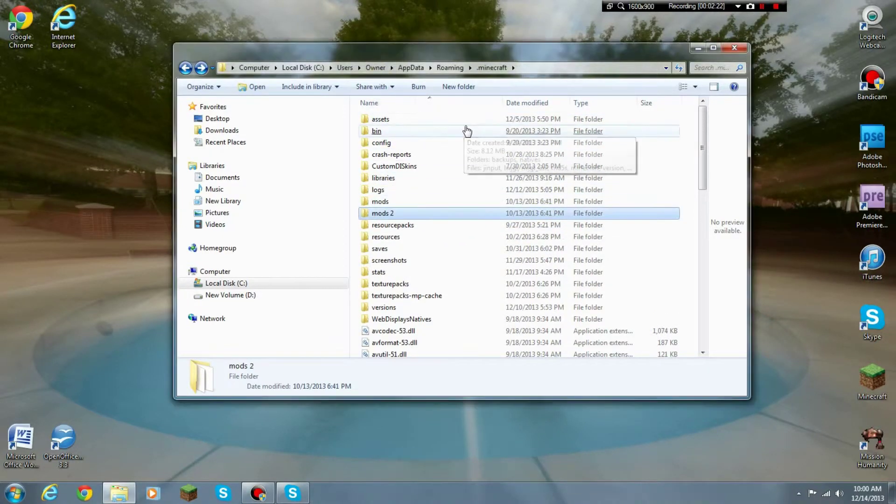
{"action": "right_click", "coordinate": [396, 205]}
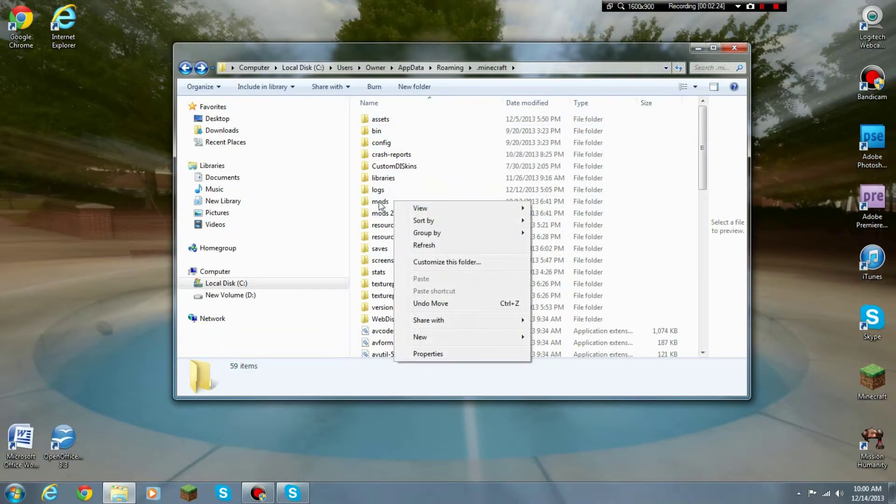
{"action": "left_click_drag", "start_coordinate": [387, 202], "coordinate": [792, 179]}
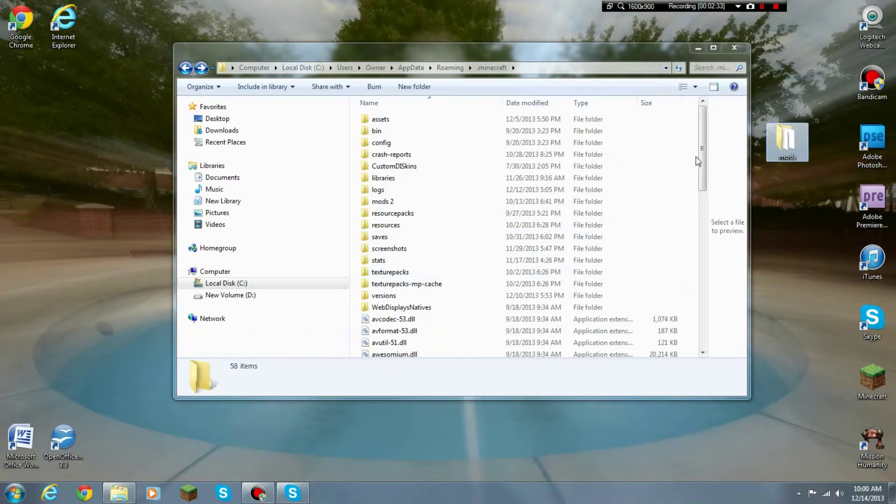
{"action": "left_click_drag", "start_coordinate": [702, 159], "coordinate": [704, 297]}
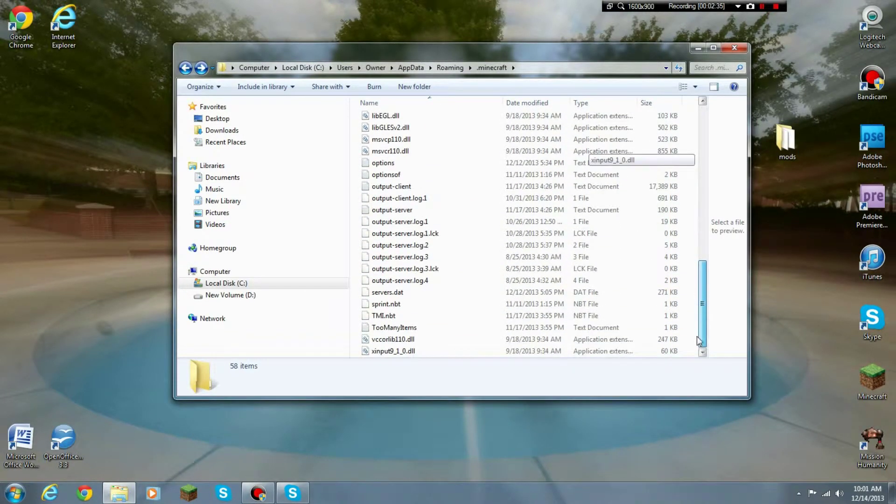
{"action": "scroll", "coordinate": [690, 210], "scroll_direction": "up", "scroll_amount": 2}
{"action": "scroll", "coordinate": [679, 184], "scroll_direction": "up", "scroll_amount": 6}
{"action": "scroll", "coordinate": [666, 130], "scroll_direction": "up", "scroll_amount": 3}
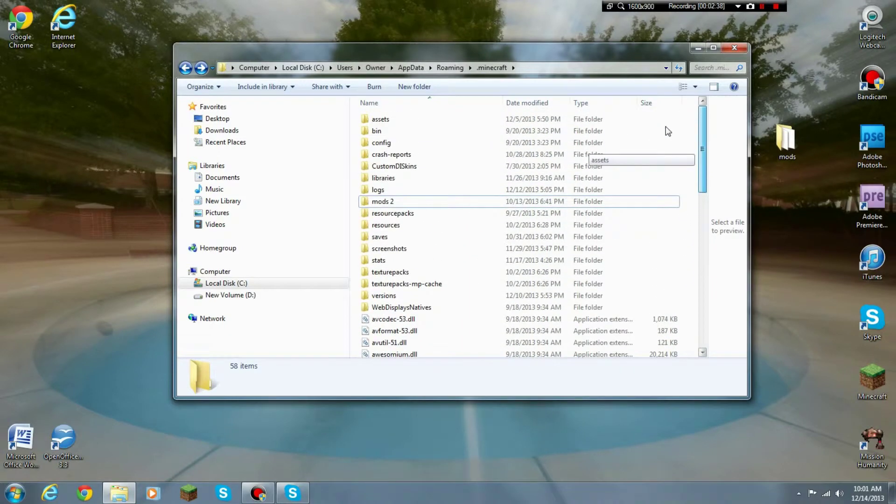
{"action": "left_click", "coordinate": [503, 122]}
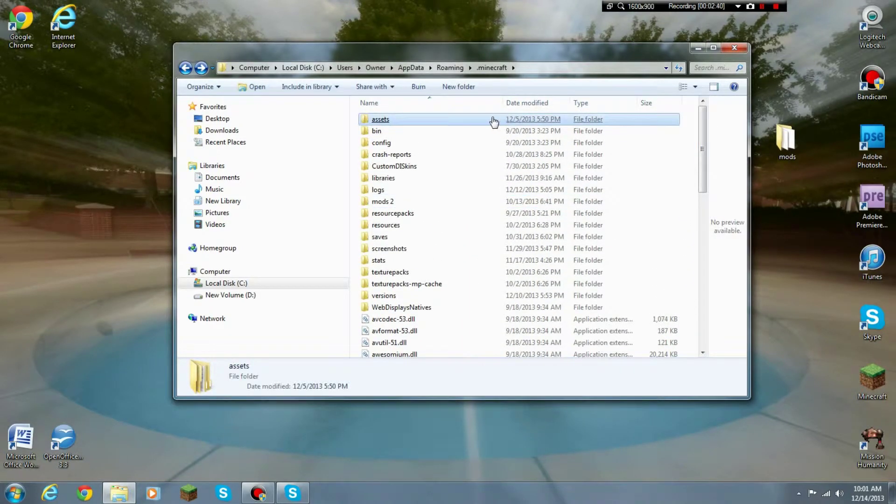
{"action": "double_click", "coordinate": [494, 122]}
{"action": "double_click", "coordinate": [403, 122]}
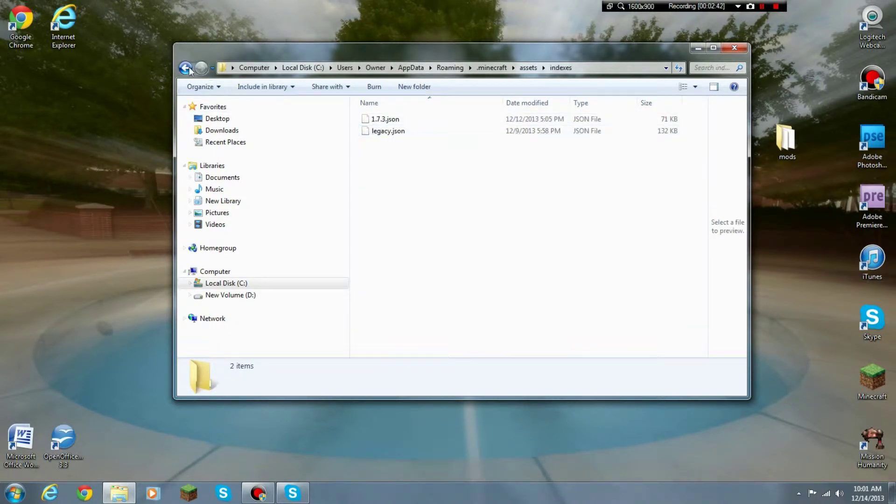
{"action": "left_click", "coordinate": [185, 68]}
{"action": "double_click", "coordinate": [382, 131]}
{"action": "left_click", "coordinate": [185, 67]}
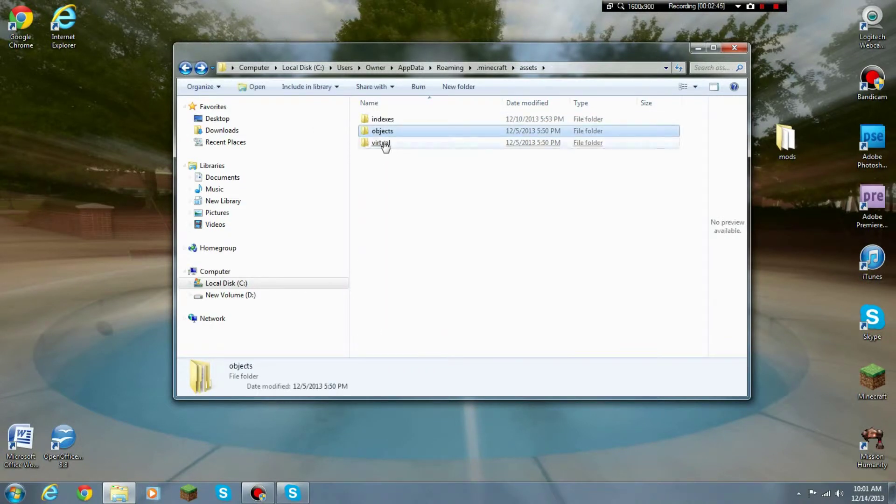
{"action": "double_click", "coordinate": [380, 143]}
{"action": "left_click", "coordinate": [186, 68]}
Step: Move assets to the desktop, reverse the name sort, then return assets to .minecraft
{"action": "left_click", "coordinate": [186, 68]}
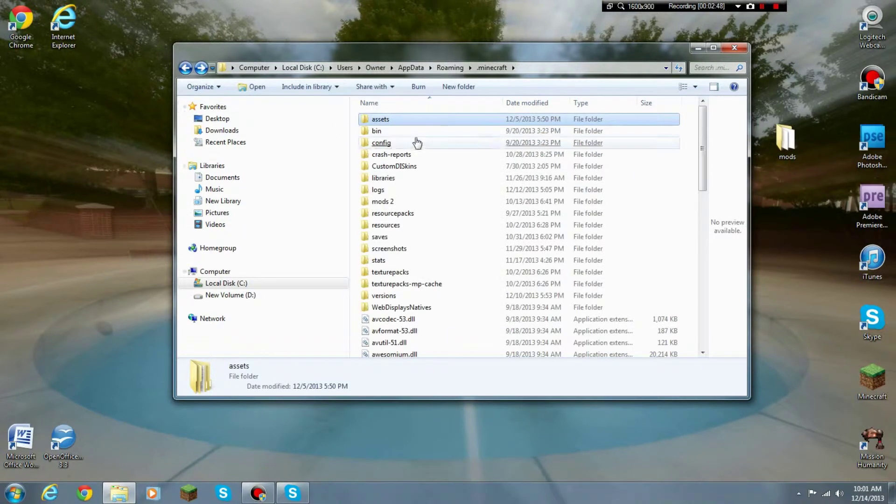
{"action": "left_click_drag", "start_coordinate": [380, 119], "coordinate": [793, 201]}
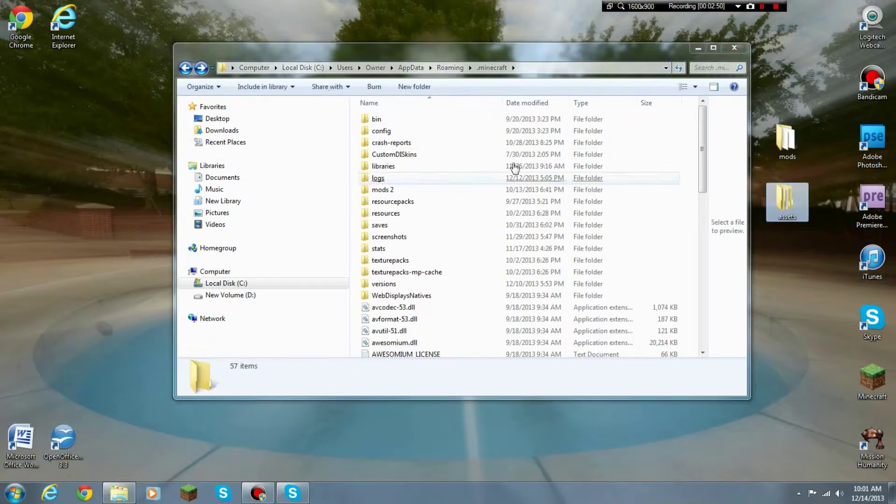
{"action": "left_click", "coordinate": [185, 69]}
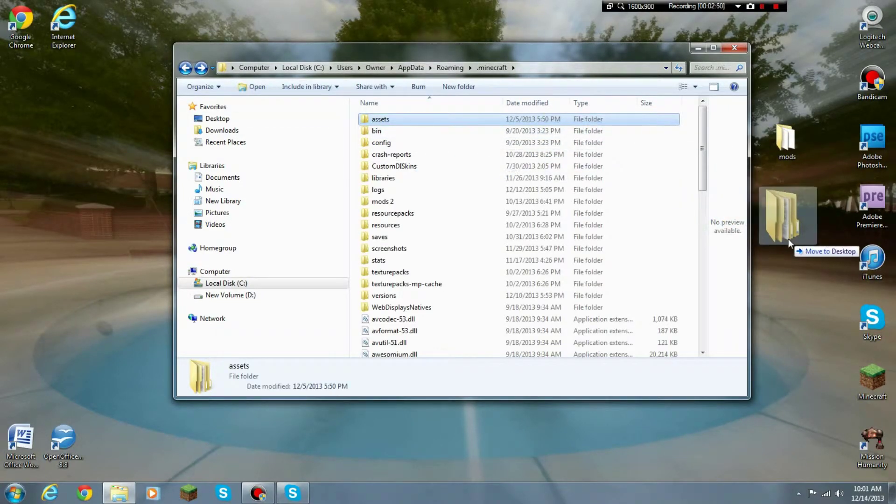
{"action": "left_click_drag", "start_coordinate": [388, 125], "coordinate": [788, 239]}
{"action": "mouse_move", "coordinate": [393, 122]}
{"action": "left_mouse_down"}
{"action": "mouse_move", "coordinate": [656, 237]}
{"action": "mouse_move", "coordinate": [402, 112]}
{"action": "left_mouse_up"}
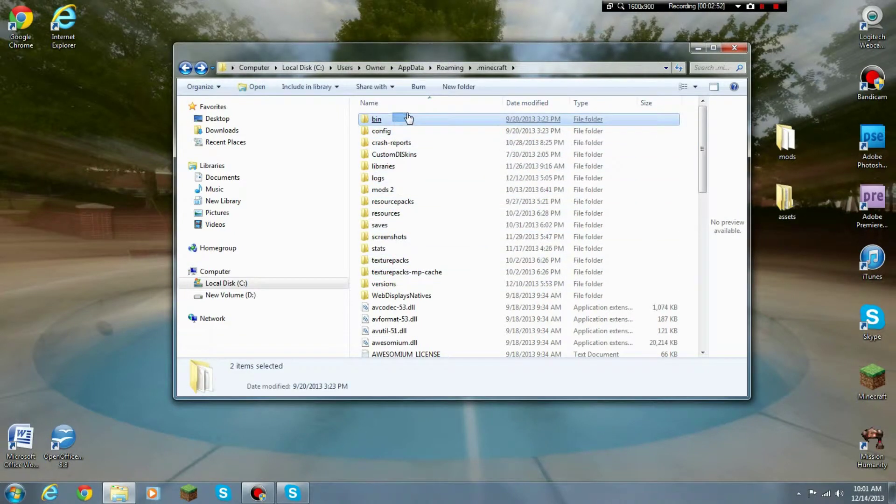
{"action": "left_click", "coordinate": [402, 102]}
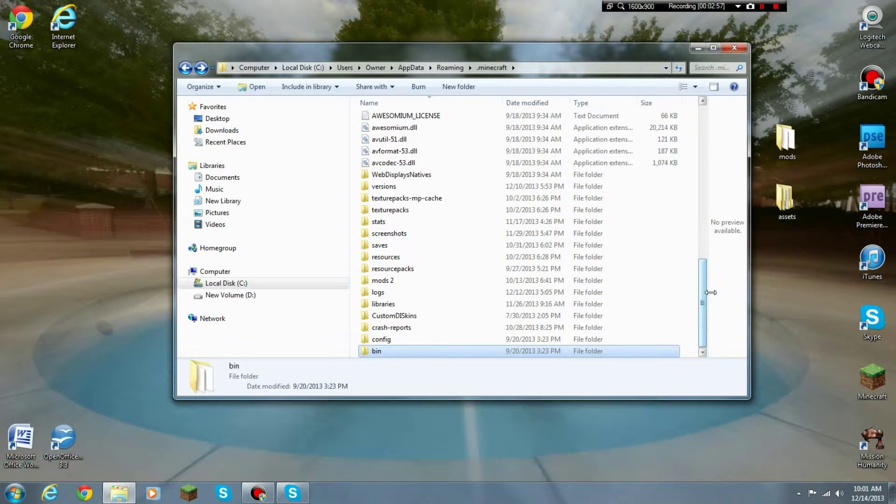
{"action": "left_click_drag", "start_coordinate": [786, 200], "coordinate": [538, 370]}
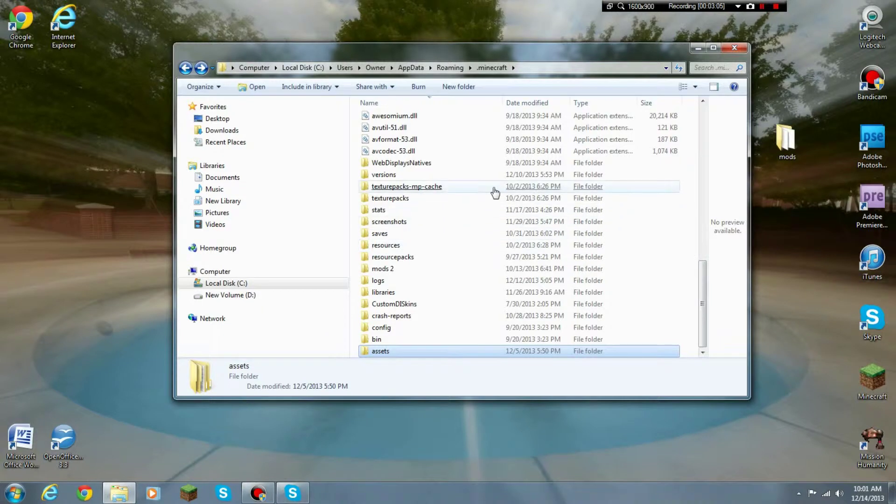
Step: Move the screenshots, resourcepacks and saves folders from .minecraft onto the desktop
{"action": "left_click", "coordinate": [390, 223]}
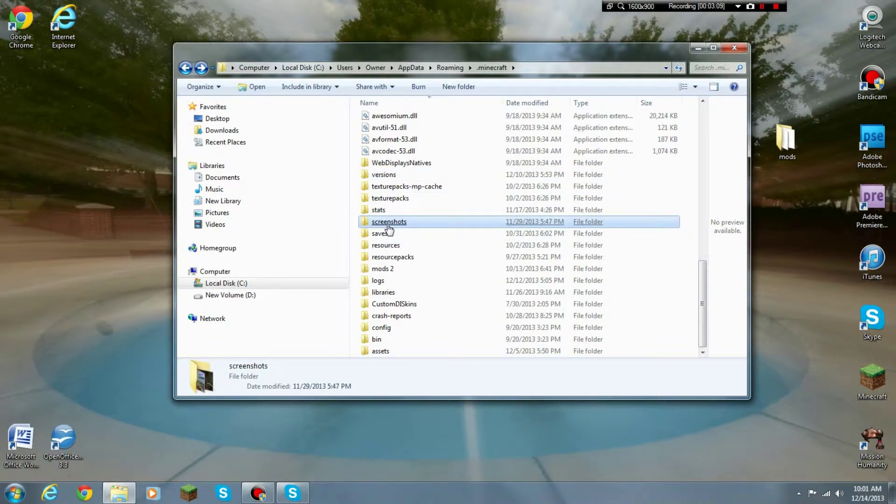
{"action": "left_click_drag", "start_coordinate": [388, 227], "coordinate": [796, 239]}
{"action": "mouse_move", "coordinate": [404, 258]}
{"action": "left_mouse_down"}
{"action": "mouse_move", "coordinate": [677, 261]}
{"action": "mouse_move", "coordinate": [789, 287]}
{"action": "left_mouse_up"}
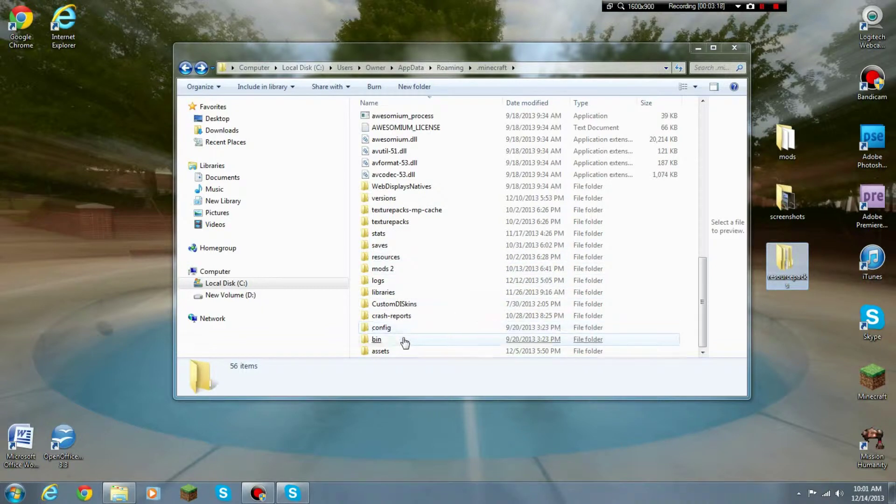
{"action": "left_click", "coordinate": [385, 247]}
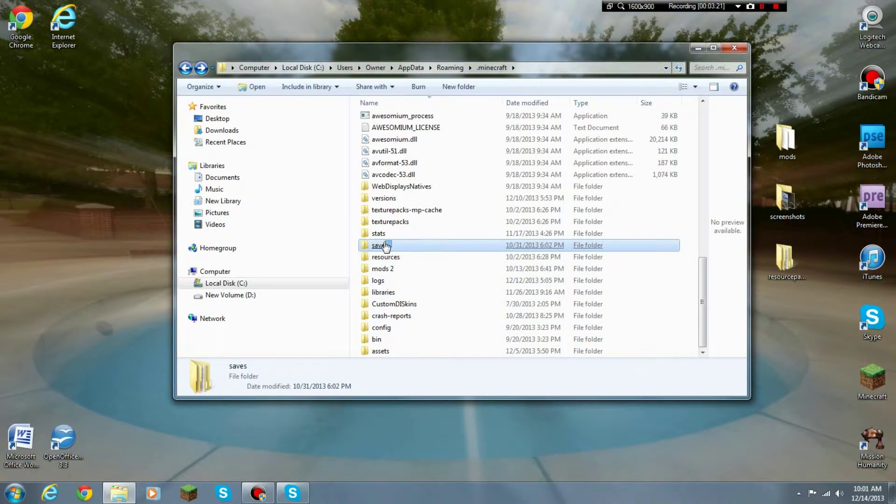
{"action": "left_click_drag", "start_coordinate": [380, 245], "coordinate": [774, 329]}
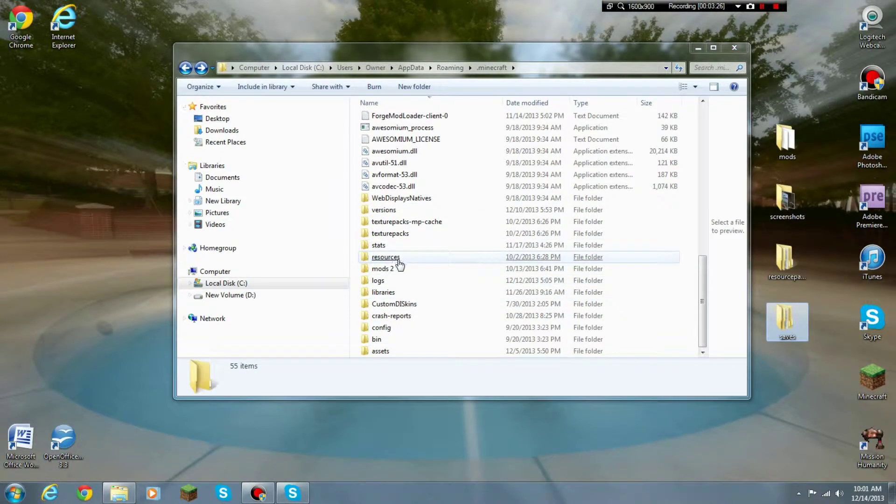
{"action": "mouse_move", "coordinate": [399, 265]}
{"action": "left_mouse_down"}
{"action": "mouse_move", "coordinate": [400, 252]}
{"action": "mouse_move", "coordinate": [332, 248]}
{"action": "mouse_move", "coordinate": [793, 328]}
{"action": "left_mouse_up"}
{"action": "left_click", "coordinate": [379, 245]}
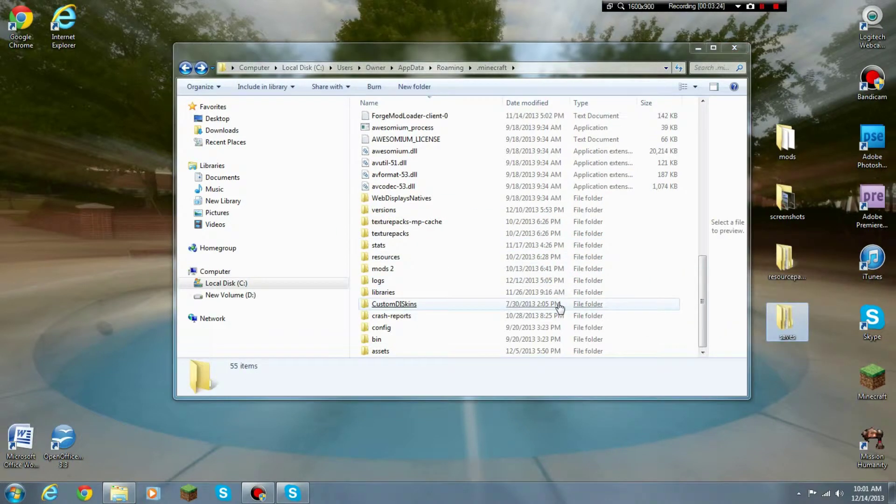
{"action": "mouse_move", "coordinate": [382, 269]}
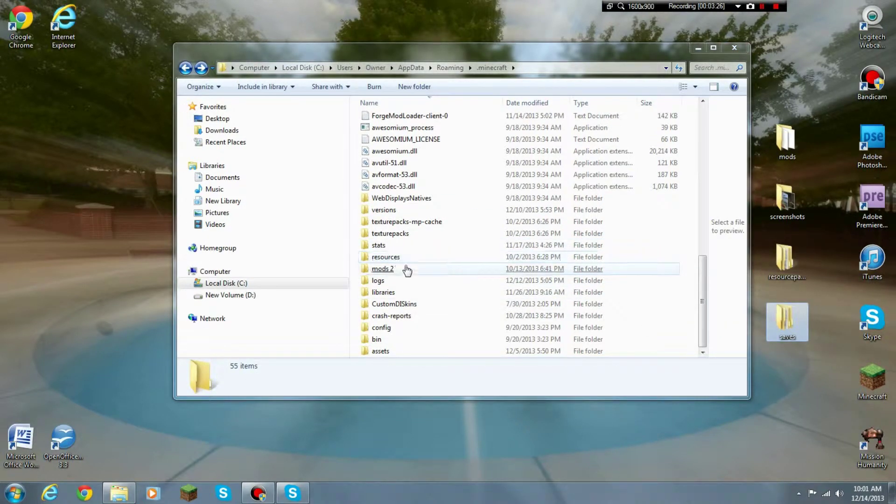
{"action": "double_click", "coordinate": [392, 317]}
{"action": "scroll", "coordinate": [496, 286], "scroll_direction": "down", "scroll_amount": 3}
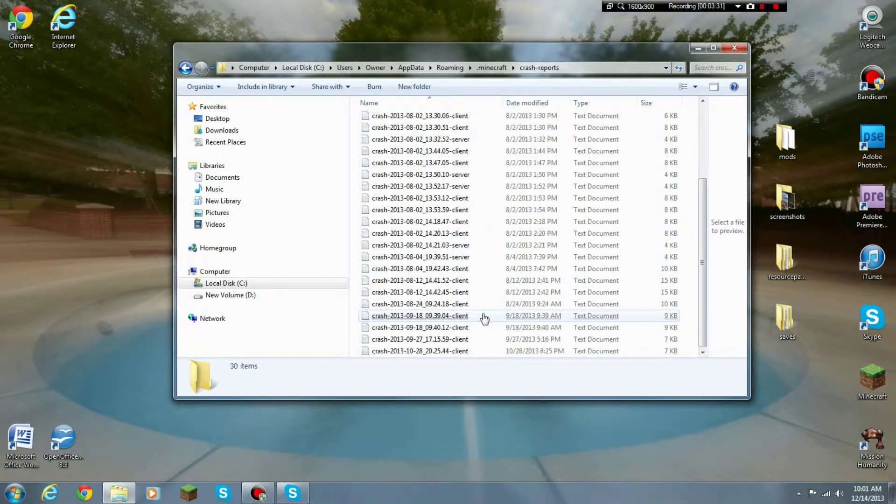
{"action": "scroll", "coordinate": [434, 260], "scroll_direction": "up", "scroll_amount": 3}
{"action": "left_click", "coordinate": [185, 68]}
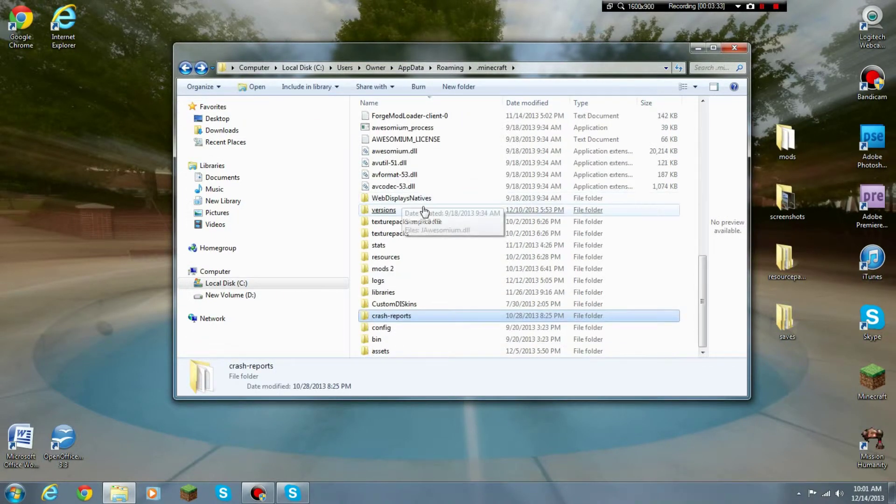
{"action": "scroll", "coordinate": [423, 211], "scroll_direction": "up", "scroll_amount": 5}
{"action": "key", "text": "alt+Right"}
{"action": "key", "text": "alt+Left"}
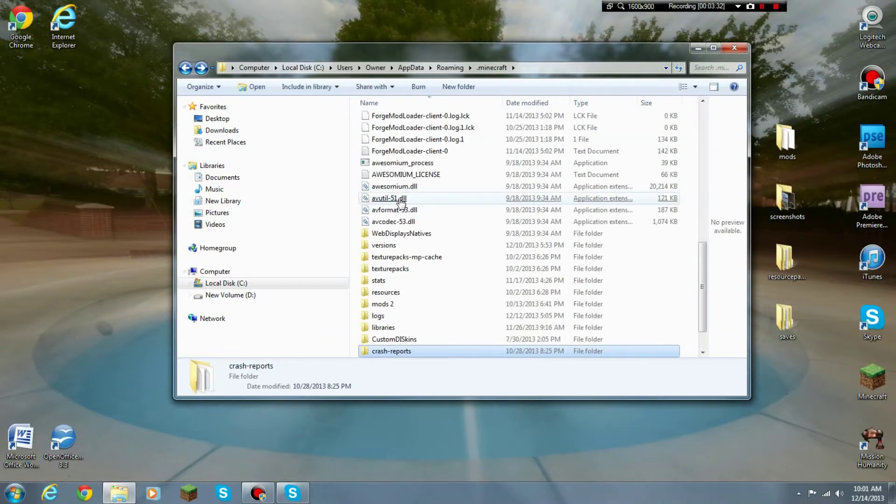
{"action": "scroll", "coordinate": [406, 224], "scroll_direction": "up", "scroll_amount": 3}
{"action": "scroll", "coordinate": [434, 261], "scroll_direction": "up", "scroll_amount": 3}
{"action": "scroll", "coordinate": [411, 187], "scroll_direction": "up", "scroll_amount": 1}
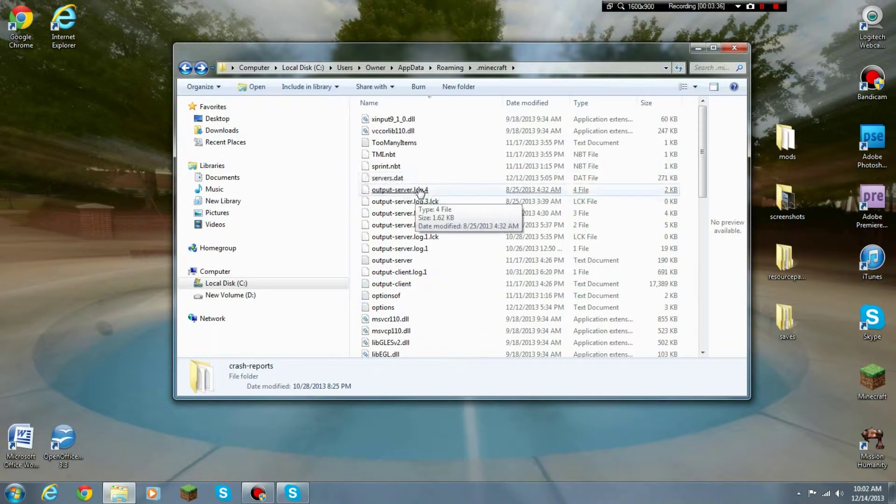
{"action": "scroll", "coordinate": [422, 187], "scroll_direction": "down", "scroll_amount": 5}
{"action": "key", "text": "Up"}
{"action": "key", "text": "Up"}
{"action": "key", "text": "Up"}
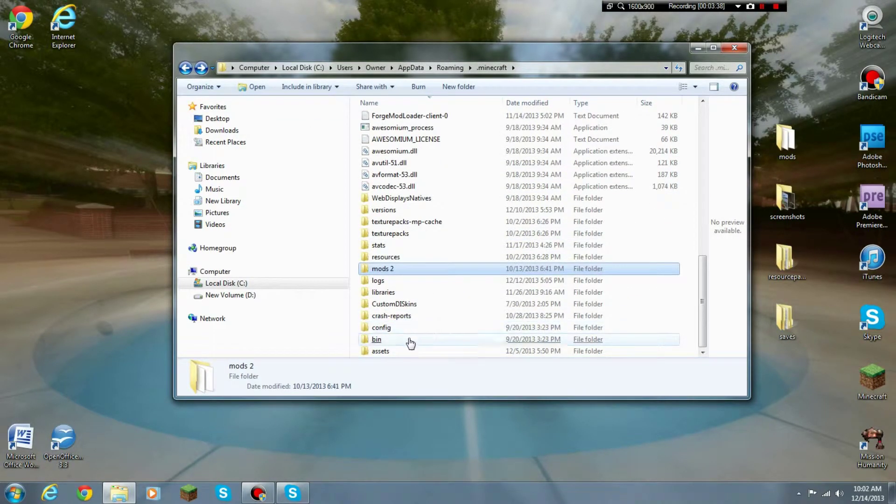
{"action": "double_click", "coordinate": [410, 343]}
{"action": "double_click", "coordinate": [378, 119]}
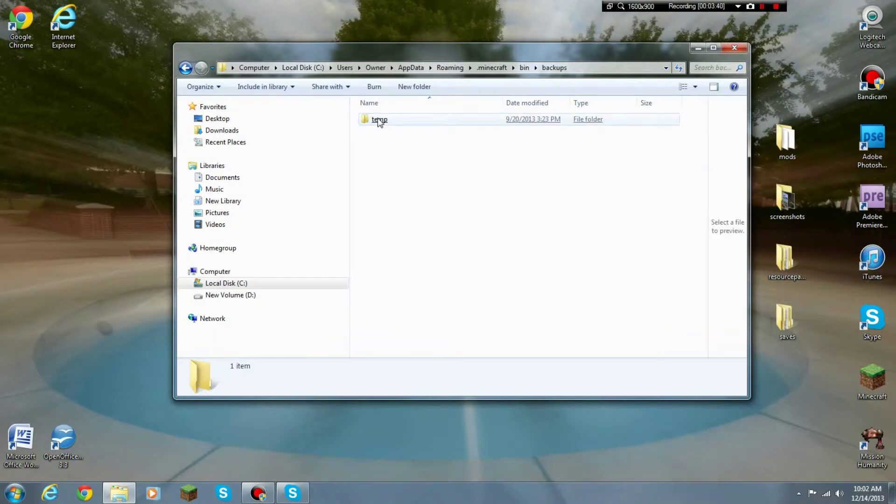
{"action": "double_click", "coordinate": [379, 120]}
{"action": "key", "text": "BackSpace"}
{"action": "double_click", "coordinate": [382, 122]}
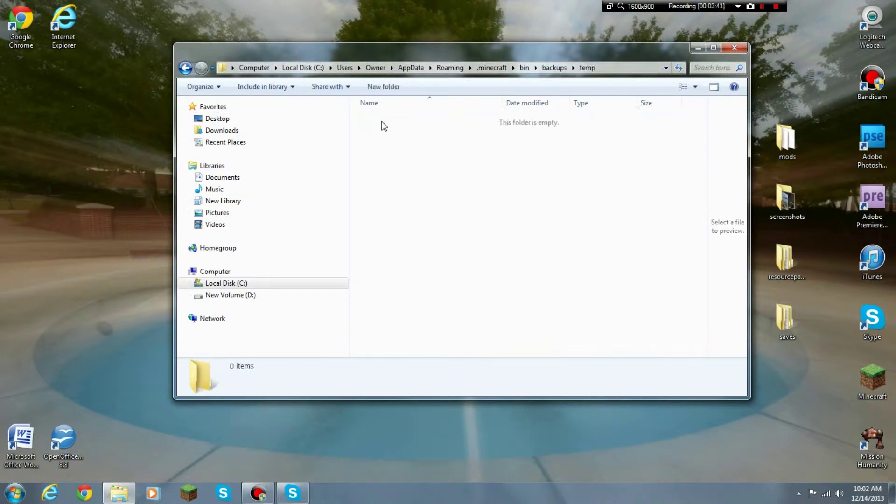
{"action": "left_click", "coordinate": [186, 67]}
{"action": "double_click", "coordinate": [394, 129]}
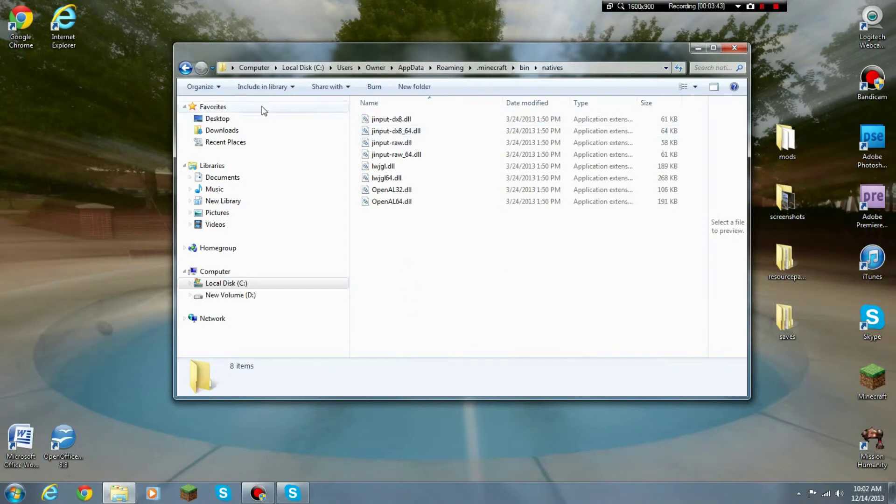
{"action": "left_click", "coordinate": [185, 68]}
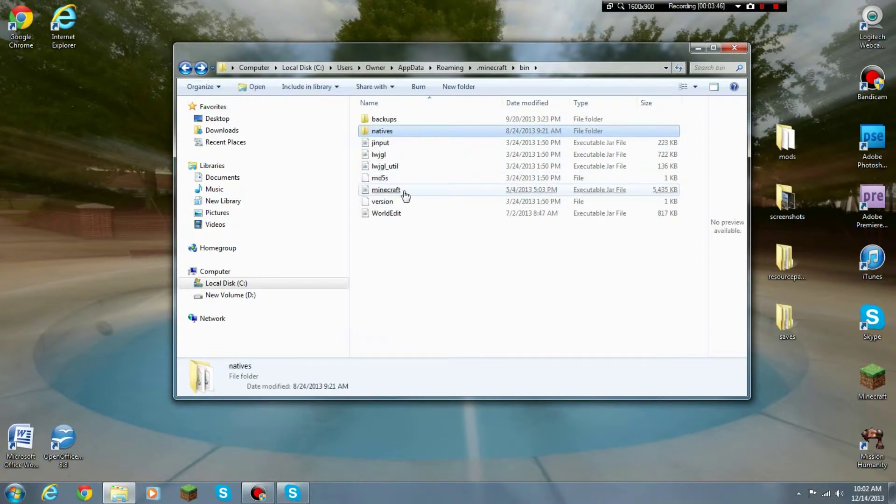
{"action": "left_click", "coordinate": [399, 194]}
{"action": "left_click", "coordinate": [398, 214]}
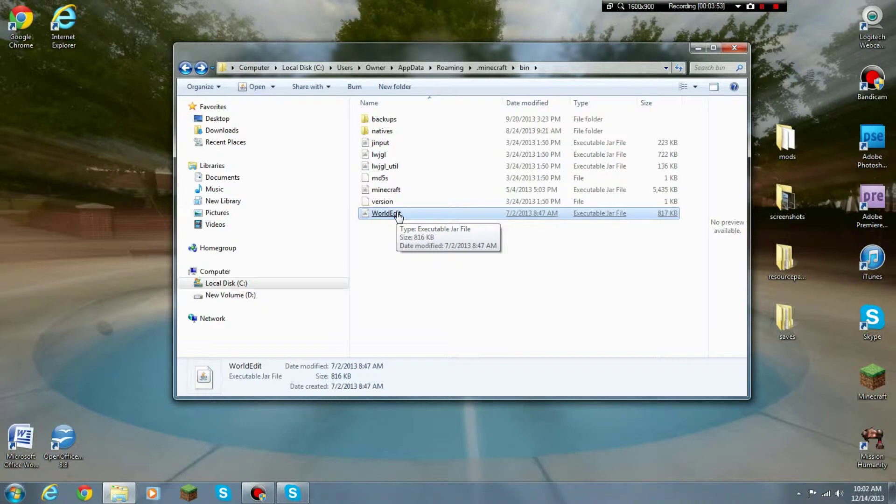
{"action": "left_click", "coordinate": [400, 190]}
{"action": "left_click", "coordinate": [399, 214]}
{"action": "left_click", "coordinate": [400, 190]}
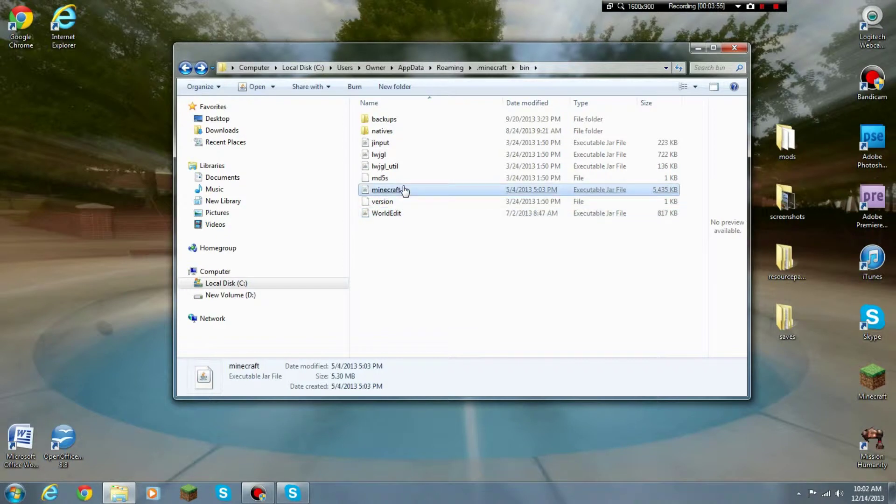
{"action": "left_click", "coordinate": [407, 213]}
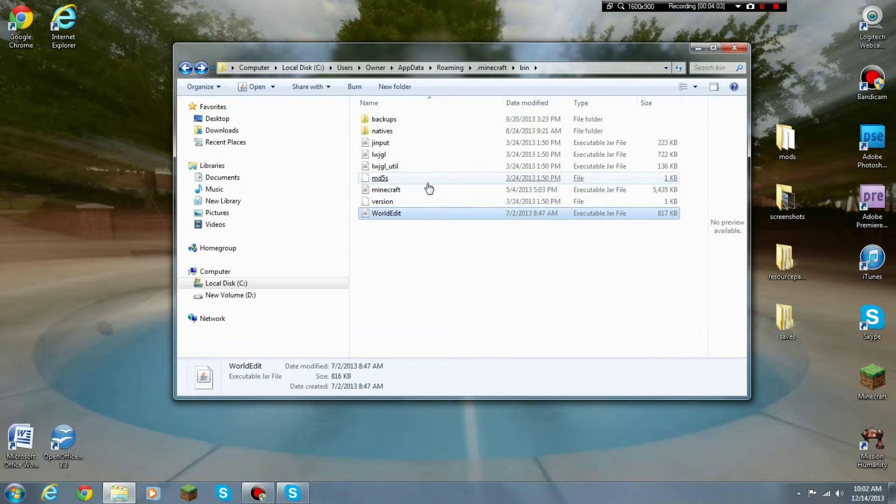
{"action": "left_click", "coordinate": [417, 202]}
{"action": "key", "text": "BackSpace"}
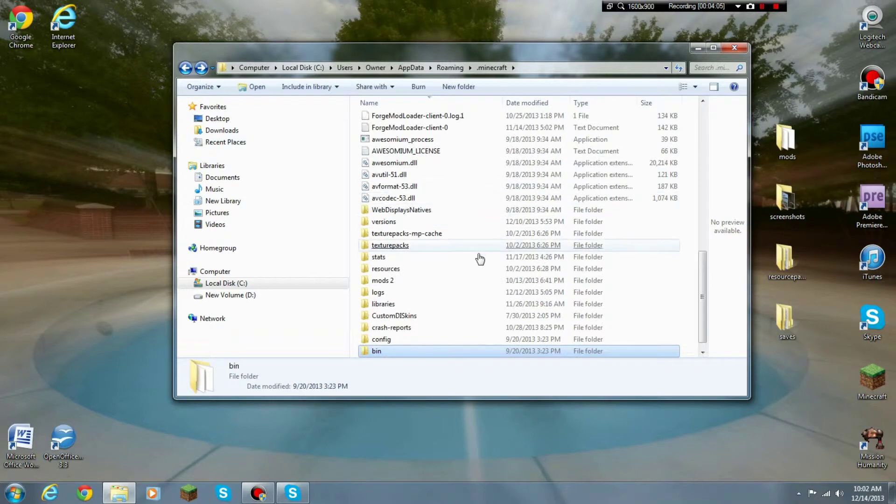
{"action": "double_click", "coordinate": [443, 222]}
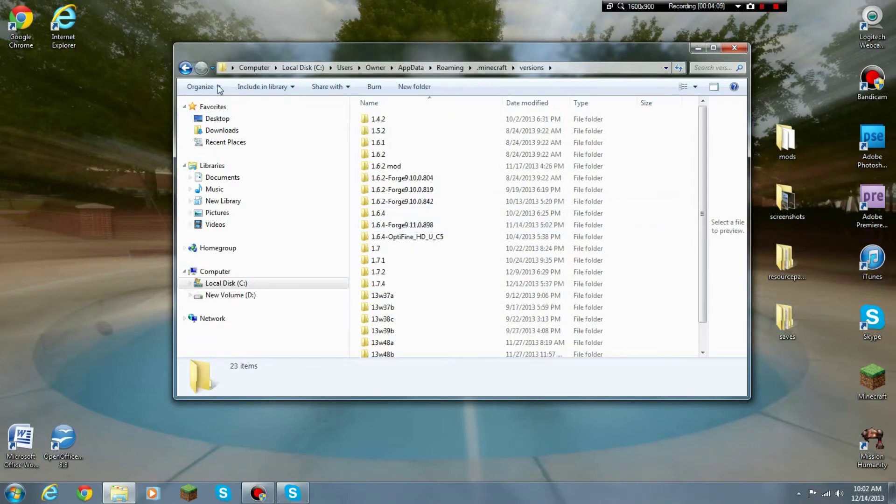
Step: Move the versions folder from .minecraft onto the desktop
{"action": "scroll", "coordinate": [496, 233], "scroll_direction": "down", "scroll_amount": 2}
{"action": "scroll", "coordinate": [467, 214], "scroll_direction": "up", "scroll_amount": 2}
{"action": "left_click", "coordinate": [185, 68]}
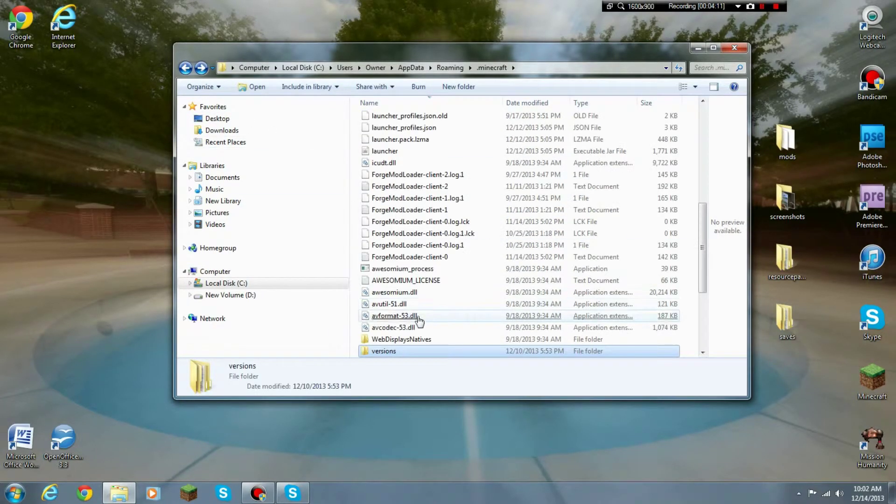
{"action": "scroll", "coordinate": [419, 321], "scroll_direction": "down", "scroll_amount": 2}
{"action": "left_click_drag", "start_coordinate": [390, 306], "coordinate": [792, 414]}
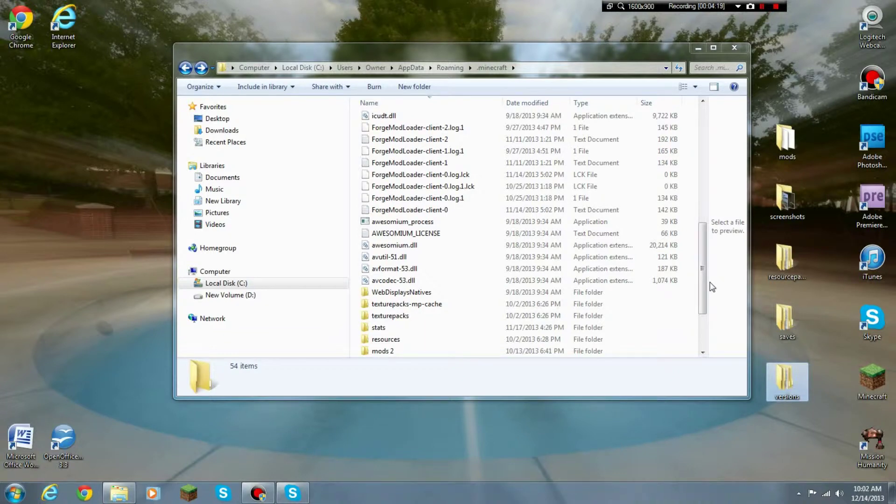
Step: Check the logs folder twice, returning to .minecraft each time
{"action": "scroll", "coordinate": [699, 304], "scroll_direction": "down", "scroll_amount": 3}
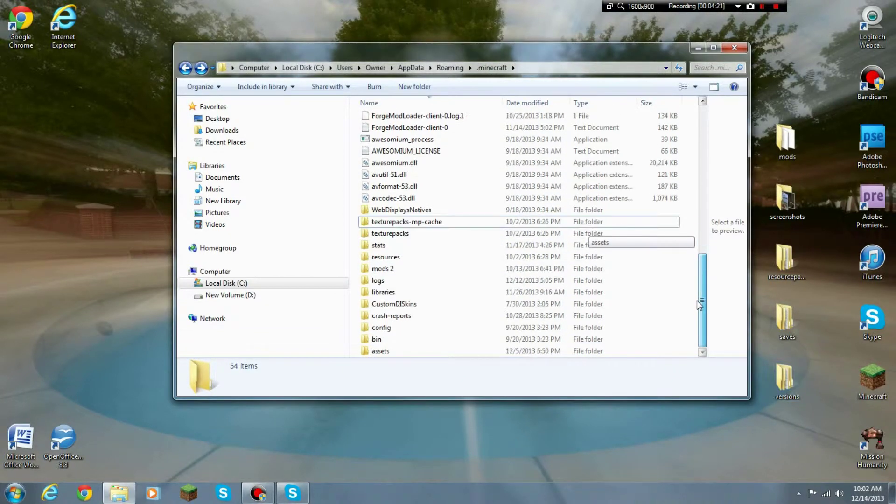
{"action": "left_click", "coordinate": [408, 340]}
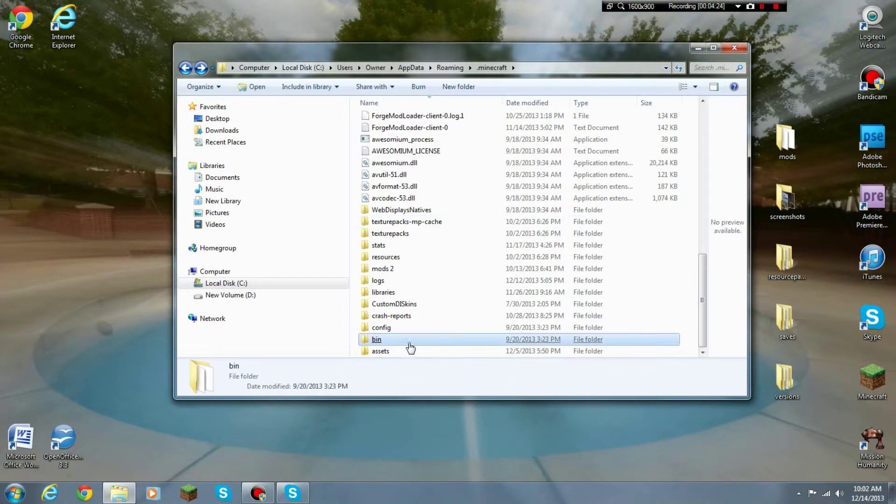
{"action": "left_click", "coordinate": [412, 271]}
{"action": "double_click", "coordinate": [413, 280]}
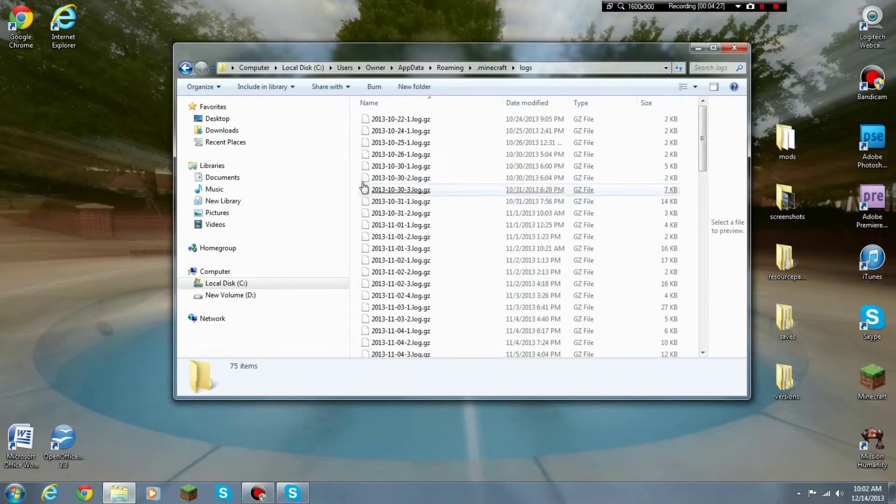
{"action": "key", "text": "BackSpace"}
{"action": "scroll", "coordinate": [410, 233], "scroll_direction": "up", "scroll_amount": 2}
{"action": "scroll", "coordinate": [409, 214], "scroll_direction": "down", "scroll_amount": 4}
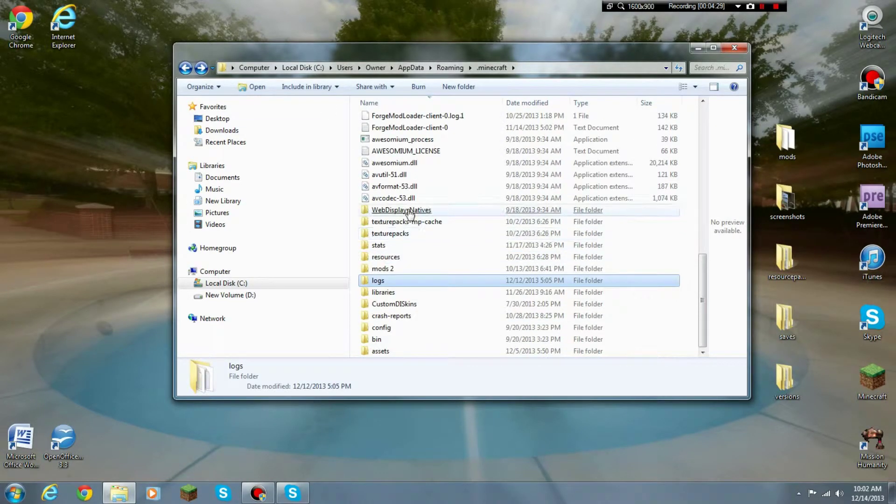
{"action": "double_click", "coordinate": [401, 281]}
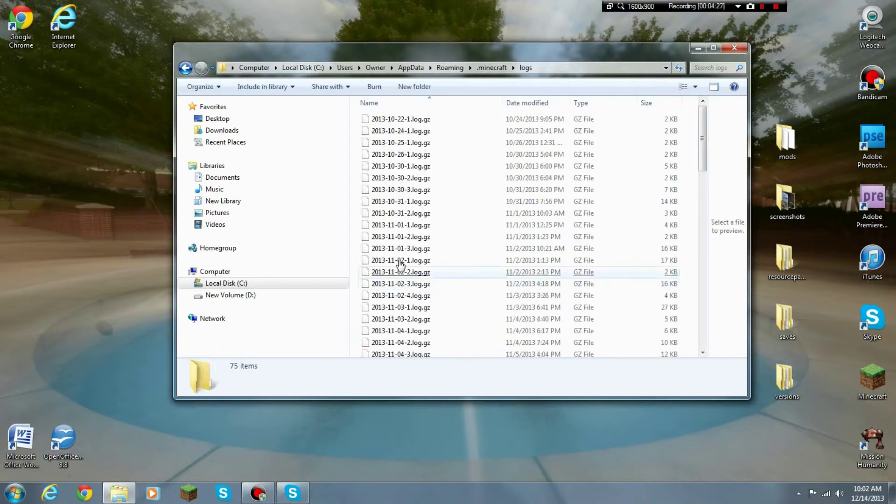
{"action": "left_click", "coordinate": [185, 68]}
{"action": "scroll", "coordinate": [425, 247], "scroll_direction": "up", "scroll_amount": 2}
{"action": "scroll", "coordinate": [427, 247], "scroll_direction": "down", "scroll_amount": 4}
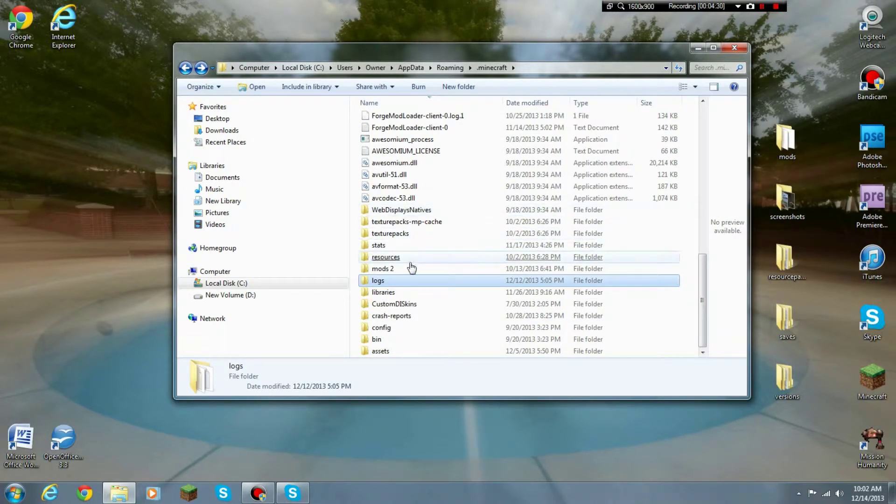
Step: Browse the remaining .minecraft files and go back up to Roaming
{"action": "left_click", "coordinate": [405, 351]}
{"action": "scroll", "coordinate": [422, 332], "scroll_direction": "up", "scroll_amount": 1}
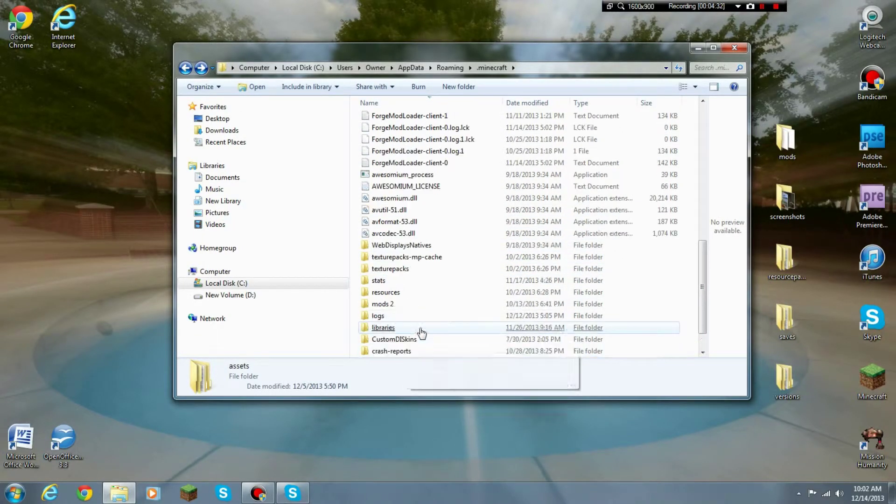
{"action": "scroll", "coordinate": [421, 332], "scroll_direction": "up", "scroll_amount": 3}
{"action": "scroll", "coordinate": [436, 214], "scroll_direction": "up", "scroll_amount": 2}
{"action": "scroll", "coordinate": [448, 275], "scroll_direction": "up", "scroll_amount": 2}
{"action": "scroll", "coordinate": [450, 275], "scroll_direction": "up", "scroll_amount": 2}
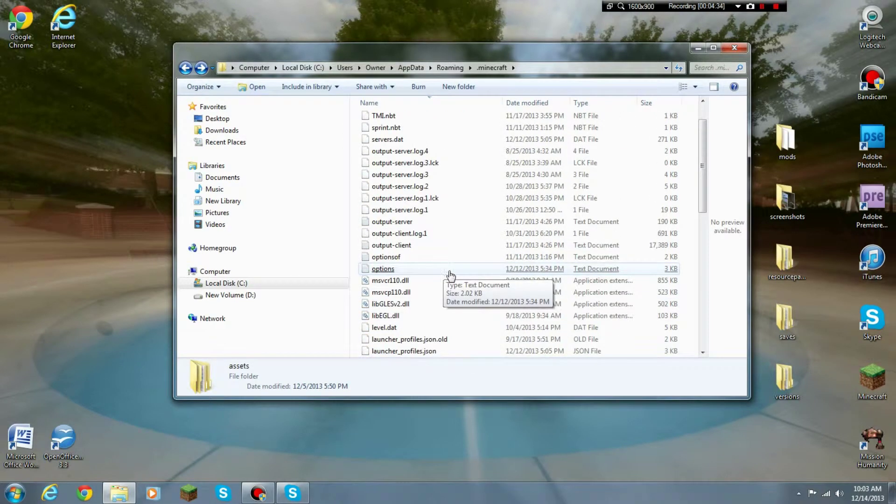
{"action": "scroll", "coordinate": [450, 275], "scroll_direction": "up", "scroll_amount": 1}
{"action": "left_click", "coordinate": [441, 273]}
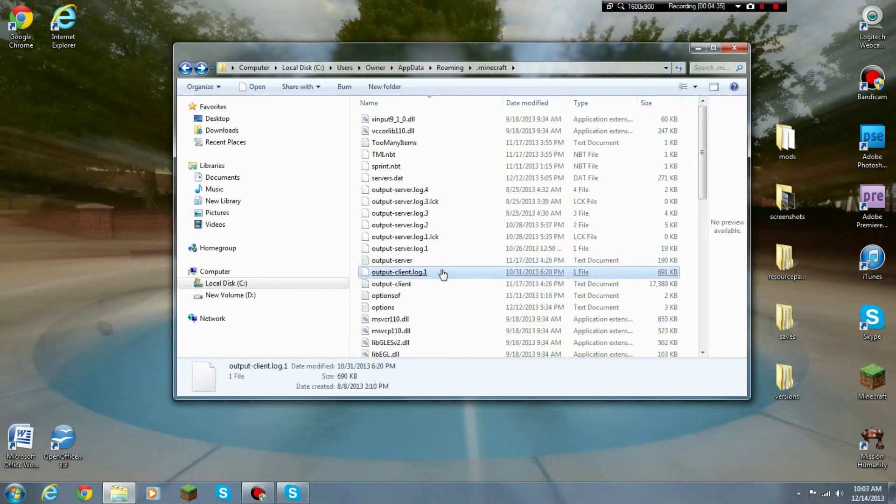
{"action": "left_click", "coordinate": [416, 123]}
{"action": "scroll", "coordinate": [438, 172], "scroll_direction": "down", "scroll_amount": 2}
{"action": "scroll", "coordinate": [456, 220], "scroll_direction": "up", "scroll_amount": 2}
{"action": "scroll", "coordinate": [460, 233], "scroll_direction": "down", "scroll_amount": 10}
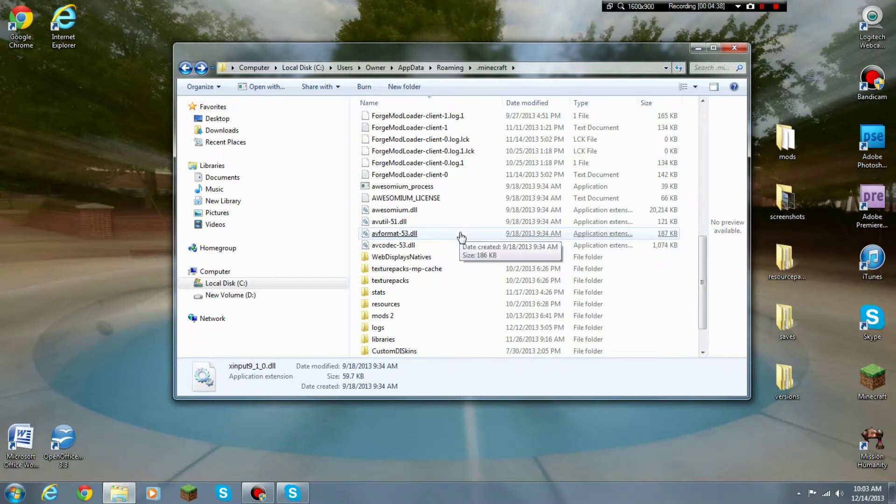
{"action": "scroll", "coordinate": [461, 237], "scroll_direction": "down", "scroll_amount": 1}
{"action": "left_click", "coordinate": [461, 236]}
{"action": "scroll", "coordinate": [439, 267], "scroll_direction": "up", "scroll_amount": 7}
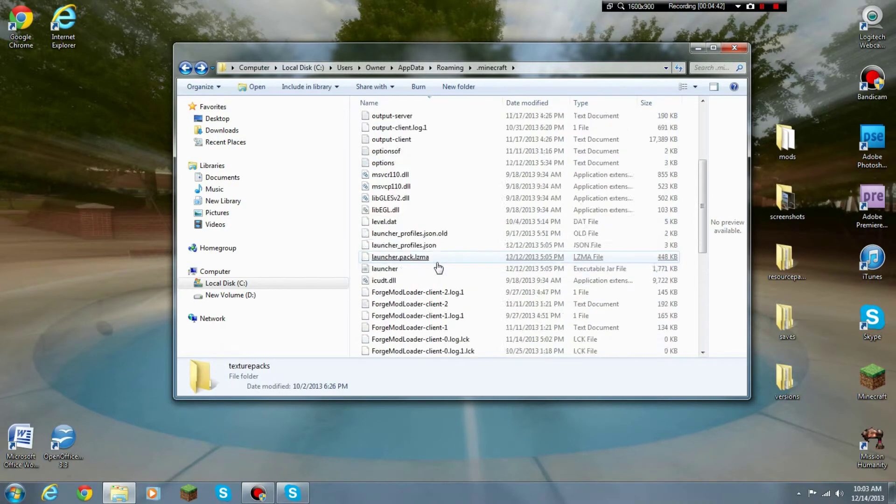
{"action": "scroll", "coordinate": [439, 261], "scroll_direction": "up", "scroll_amount": 3}
{"action": "scroll", "coordinate": [425, 238], "scroll_direction": "up", "scroll_amount": 2}
{"action": "left_click", "coordinate": [185, 68]}
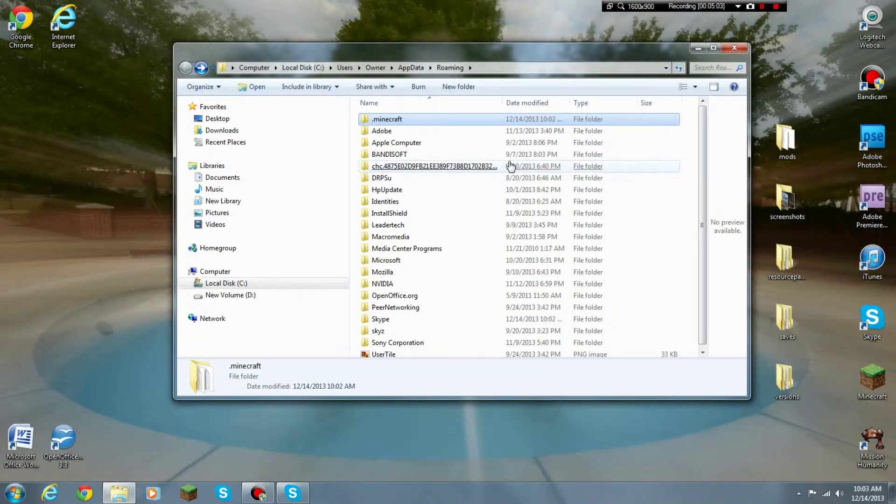
Step: Delete .minecraft from Roaming, confirming it goes to the Recycle Bin
{"action": "right_click", "coordinate": [392, 121]}
{"action": "left_click", "coordinate": [458, 282]}
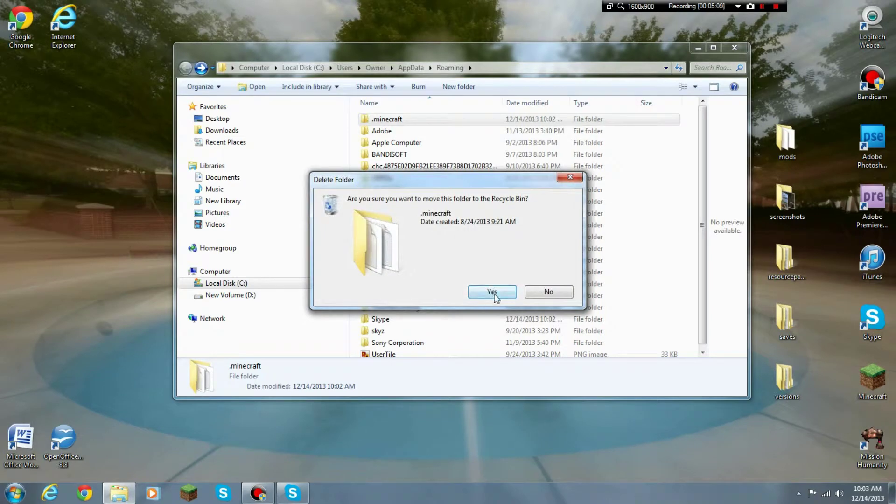
{"action": "left_click", "coordinate": [493, 293]}
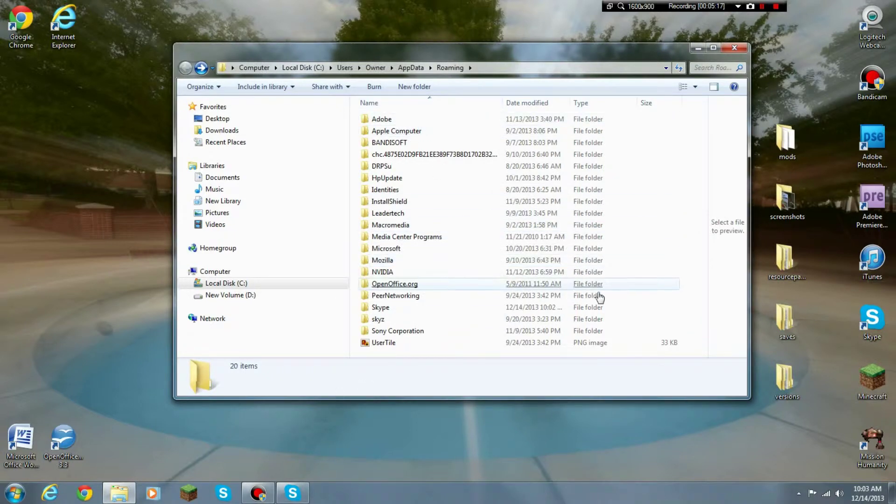
{"action": "left_click_drag", "start_coordinate": [516, 48], "coordinate": [491, 79]}
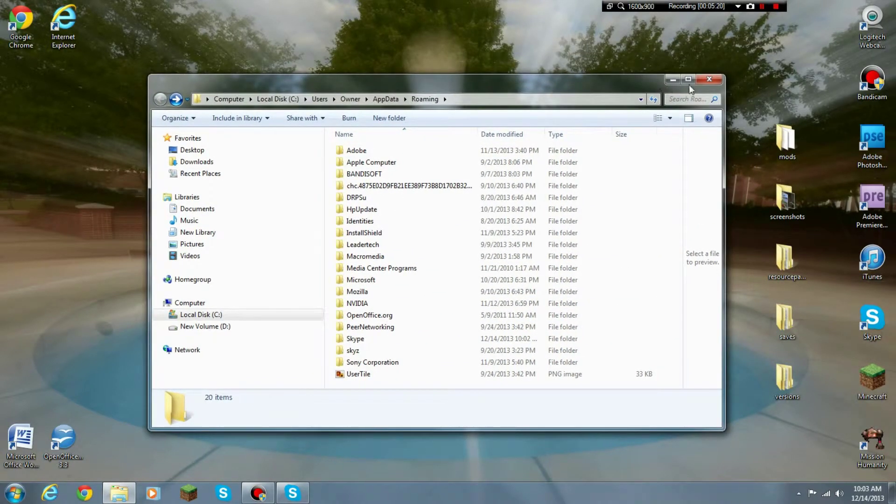
Step: Close Roaming, tidy the desktop icons and open the Porkchop Media Pack 1.7 256x zip
{"action": "left_click", "coordinate": [710, 79]}
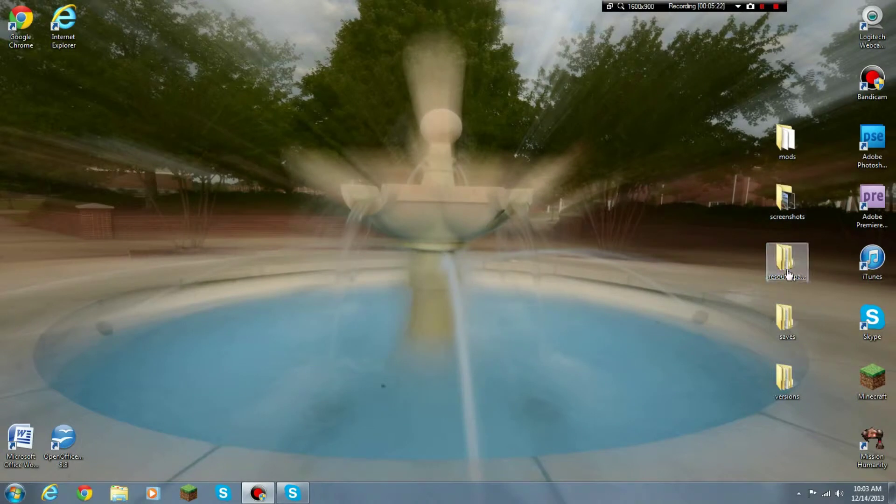
{"action": "mouse_move", "coordinate": [785, 259]}
{"action": "left_mouse_down"}
{"action": "mouse_move", "coordinate": [608, 242]}
{"action": "mouse_move", "coordinate": [614, 266]}
{"action": "left_mouse_up"}
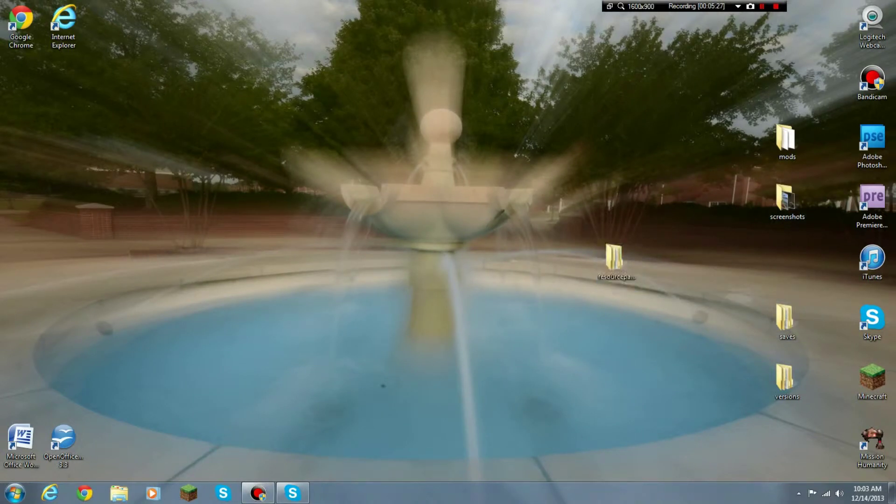
{"action": "left_click_drag", "start_coordinate": [492, 145], "coordinate": [539, 173]}
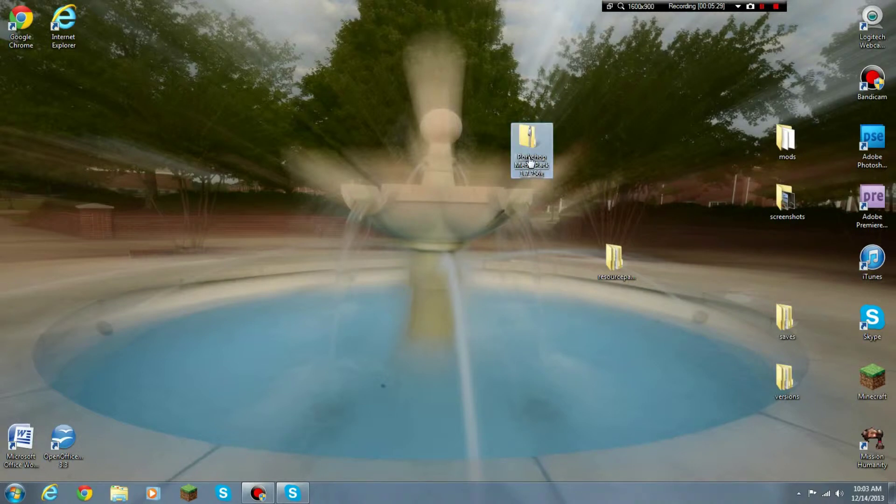
{"action": "double_click", "coordinate": [530, 161]}
{"action": "left_click_drag", "start_coordinate": [349, 86], "coordinate": [256, 75]}
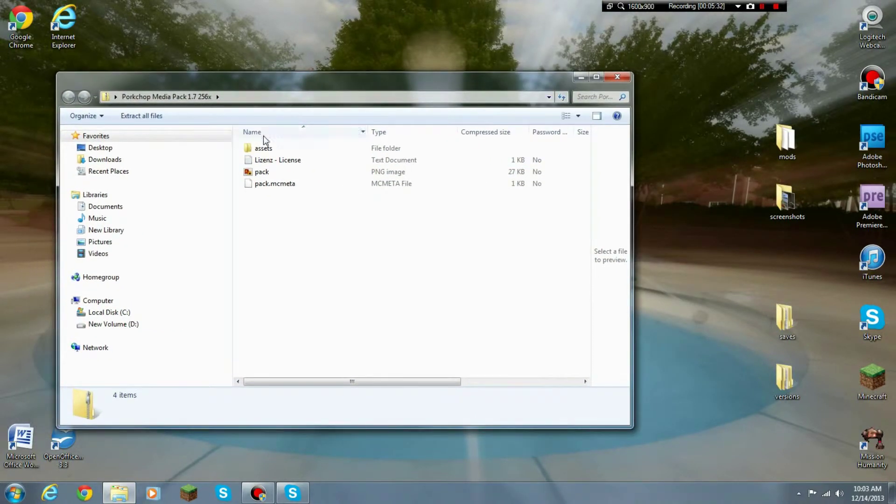
Step: Browse the pack's assets > minecraft > textures folders, then return to its top level
{"action": "double_click", "coordinate": [263, 147]}
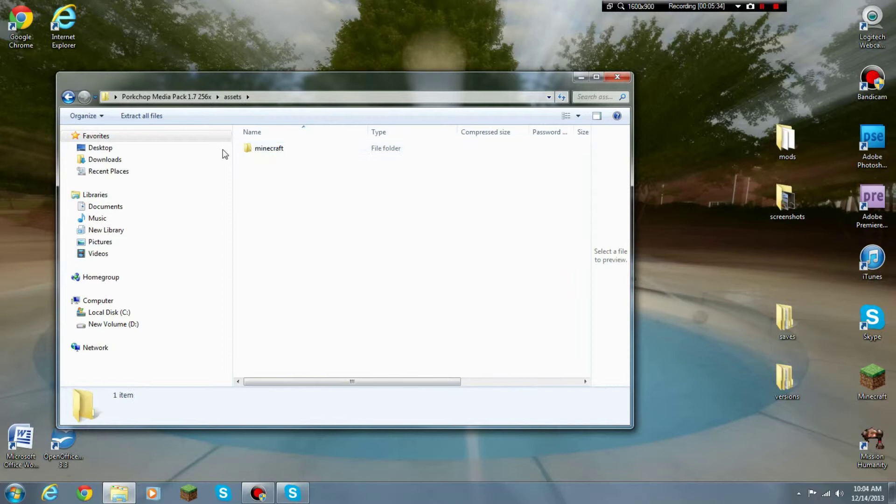
{"action": "double_click", "coordinate": [285, 171]}
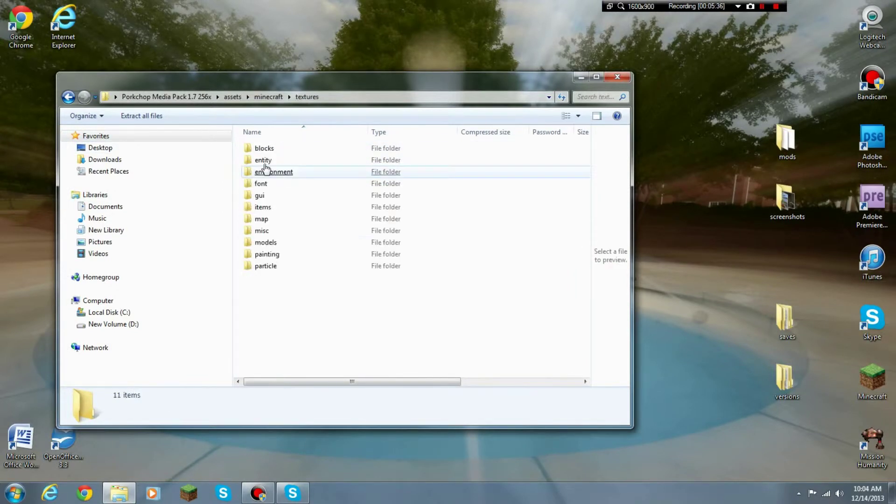
{"action": "double_click", "coordinate": [268, 148]}
{"action": "double_click", "coordinate": [283, 171]}
{"action": "left_click", "coordinate": [68, 97]}
{"action": "left_click", "coordinate": [68, 97]}
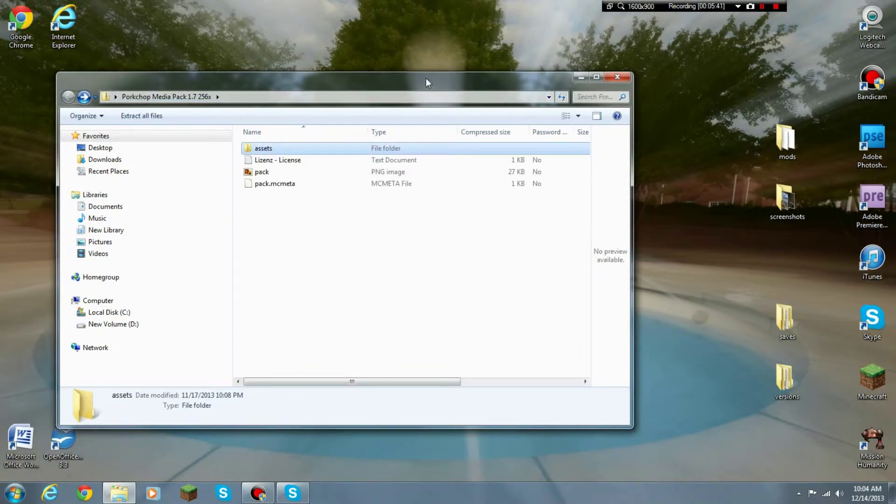
{"action": "left_click", "coordinate": [578, 78]}
Step: Open the desktop resourcepacks folder and close the Porkchop Media Pack zip window
{"action": "double_click", "coordinate": [625, 264]}
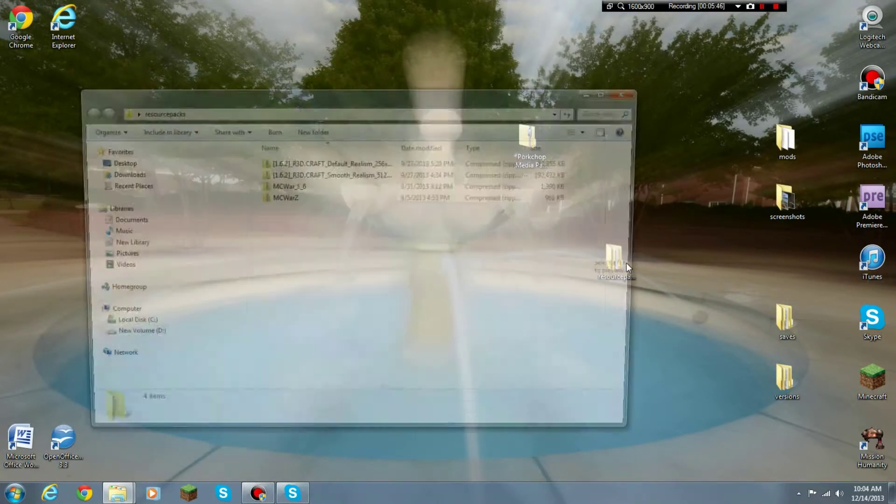
{"action": "mouse_move", "coordinate": [325, 107]}
{"action": "left_mouse_down"}
{"action": "mouse_move", "coordinate": [422, 172]}
{"action": "mouse_move", "coordinate": [385, 113]}
{"action": "left_mouse_up"}
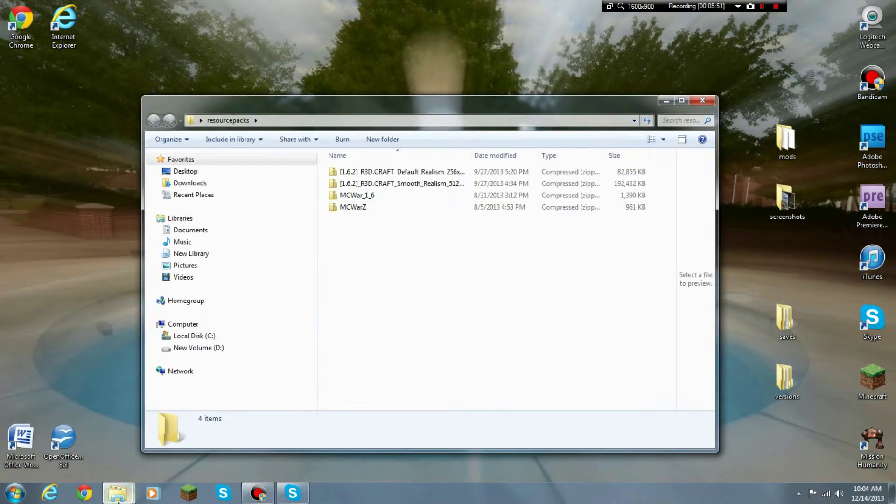
{"action": "mouse_move", "coordinate": [118, 493]}
{"action": "left_click", "coordinate": [88, 447]}
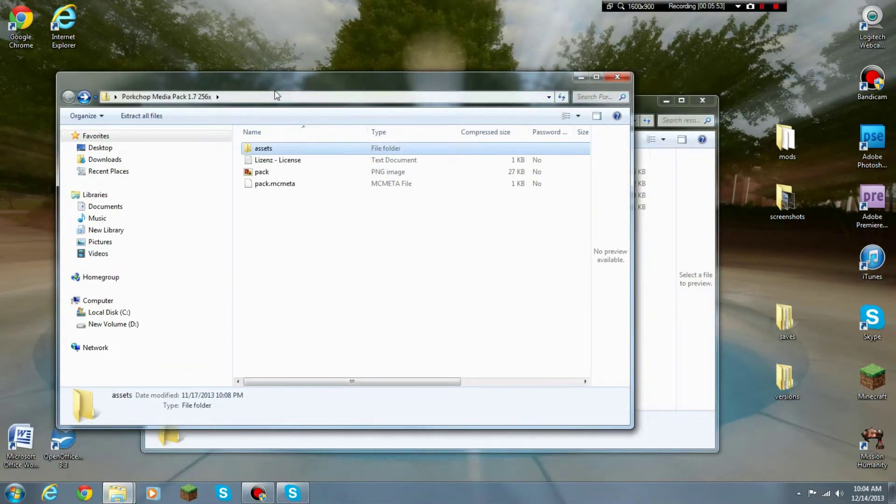
{"action": "left_click_drag", "start_coordinate": [275, 92], "coordinate": [484, 124]}
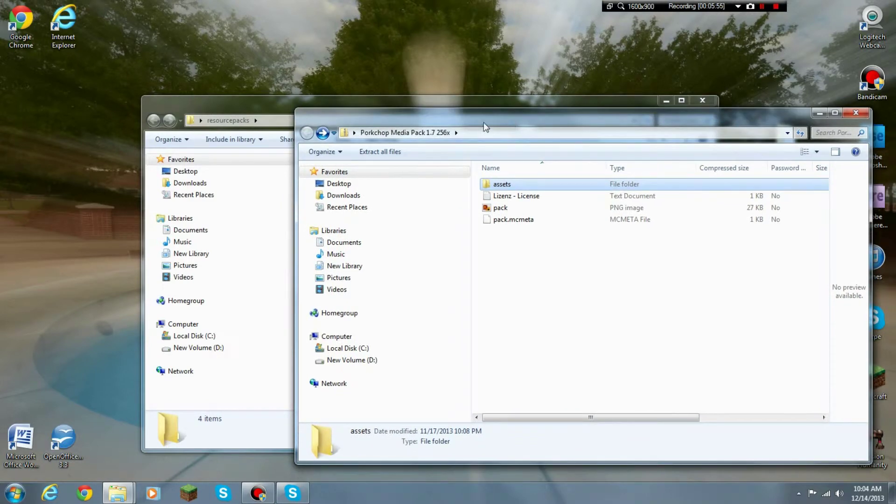
{"action": "left_click", "coordinate": [855, 115]}
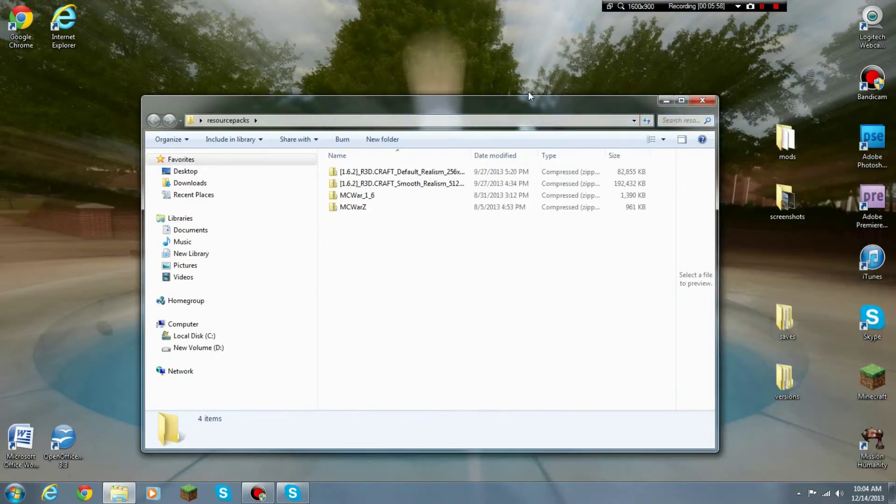
{"action": "mouse_move", "coordinate": [528, 101]}
{"action": "left_mouse_down"}
{"action": "mouse_move", "coordinate": [462, 214]}
{"action": "mouse_move", "coordinate": [540, 196]}
{"action": "left_mouse_up"}
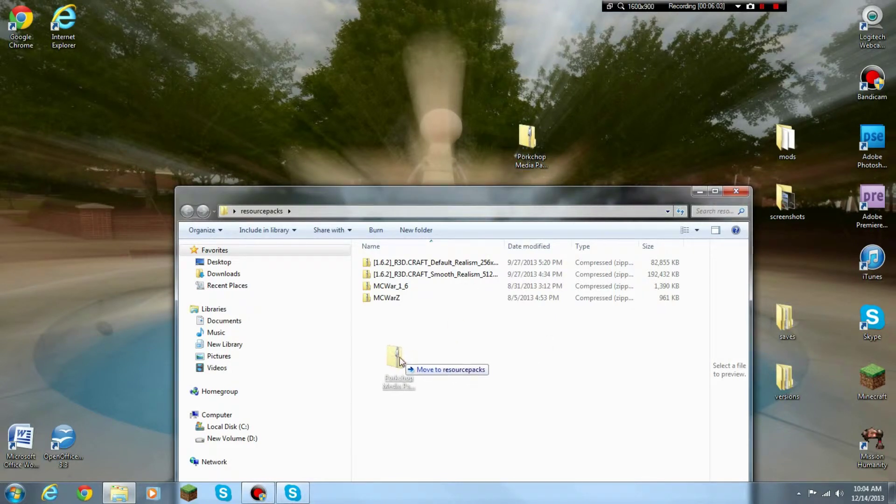
Step: Move the Porkchop Media Pack 1.7 256x zip into resourcepacks, then close that folder
{"action": "left_click_drag", "start_coordinate": [528, 137], "coordinate": [405, 354]}
{"action": "left_click", "coordinate": [466, 265]}
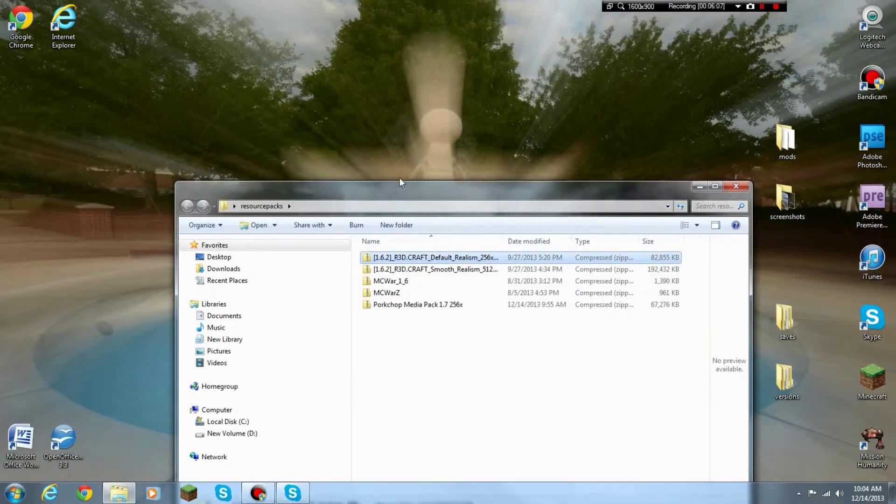
{"action": "left_click_drag", "start_coordinate": [400, 190], "coordinate": [353, 84]}
{"action": "left_click", "coordinate": [689, 84]}
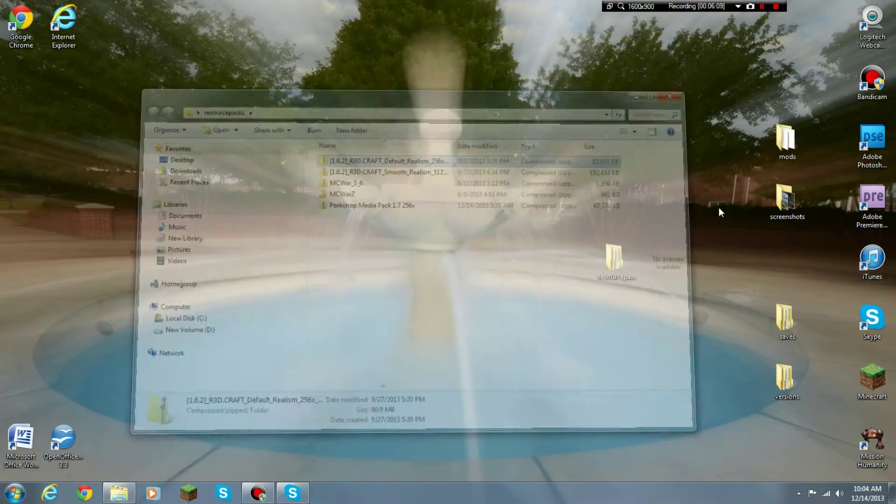
{"action": "left_click_drag", "start_coordinate": [614, 262], "coordinate": [787, 268]}
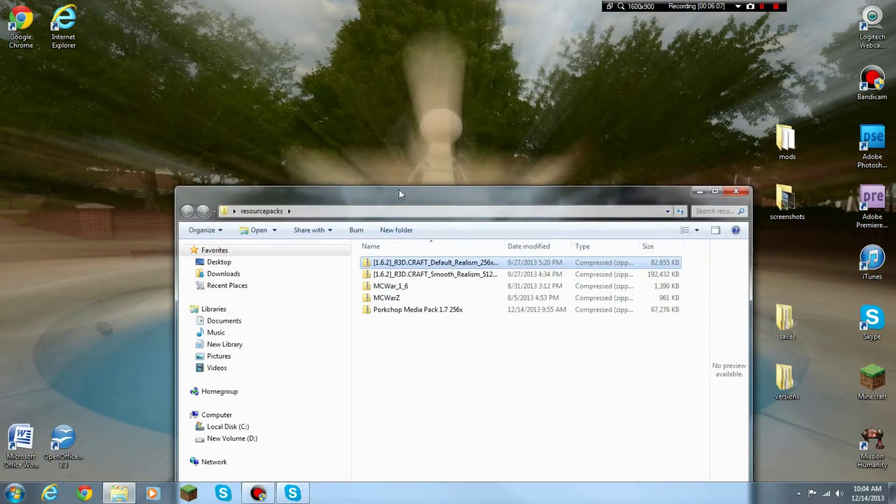
{"action": "left_click_drag", "start_coordinate": [399, 190], "coordinate": [355, 83]}
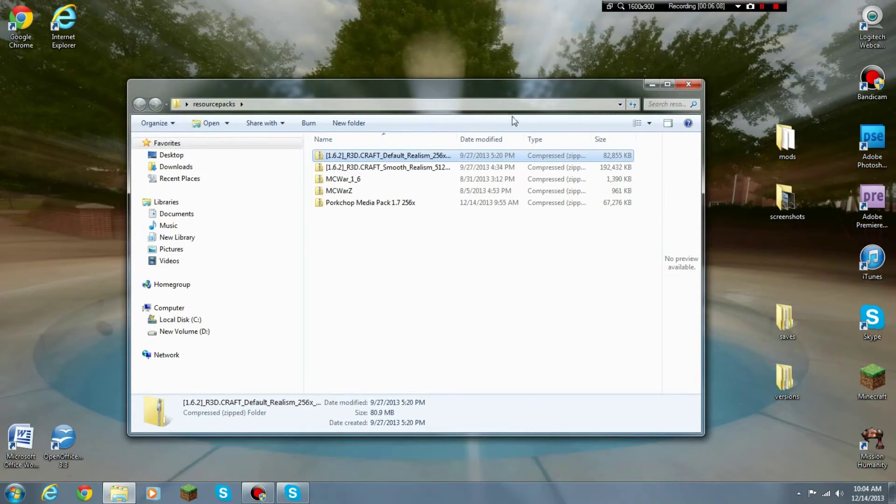
{"action": "left_click", "coordinate": [685, 86]}
{"action": "left_click_drag", "start_coordinate": [614, 262], "coordinate": [787, 268]}
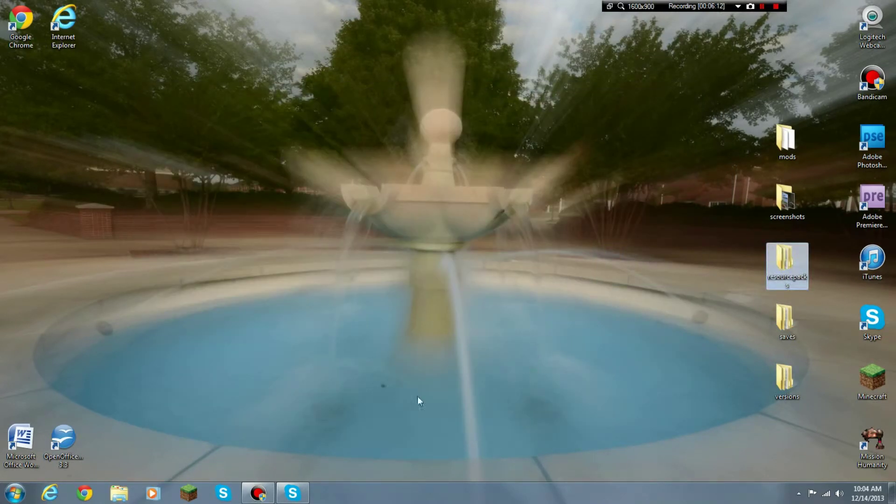
{"action": "left_click", "coordinate": [188, 493]}
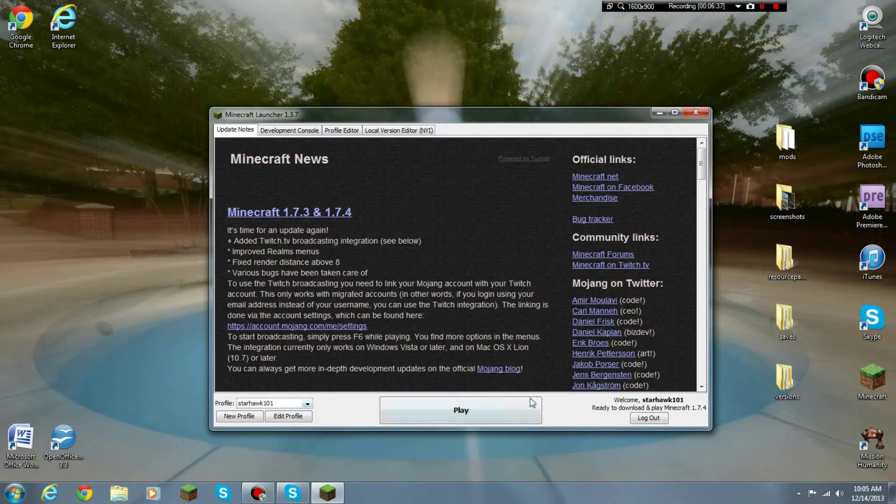
Step: Play Minecraft 1.7.4 until its title screen appears, then quit the game
{"action": "left_click", "coordinate": [307, 405]}
{"action": "left_click", "coordinate": [482, 411]}
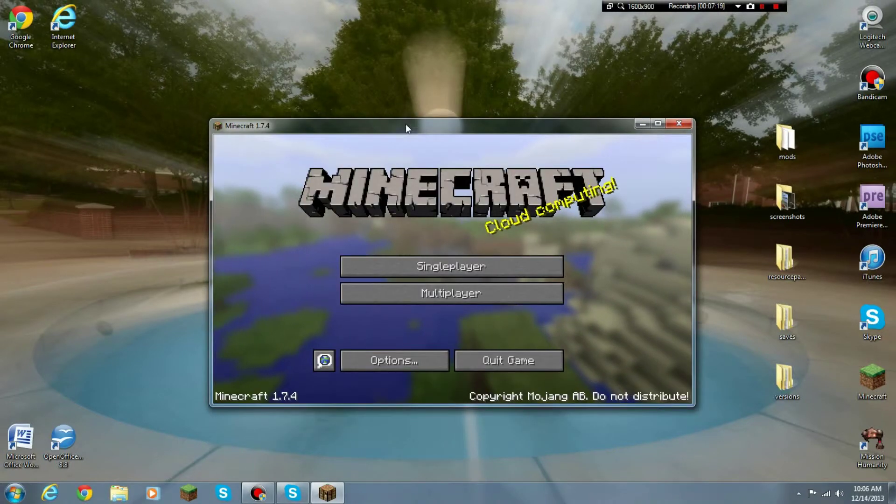
{"action": "left_click_drag", "start_coordinate": [370, 123], "coordinate": [382, 104]}
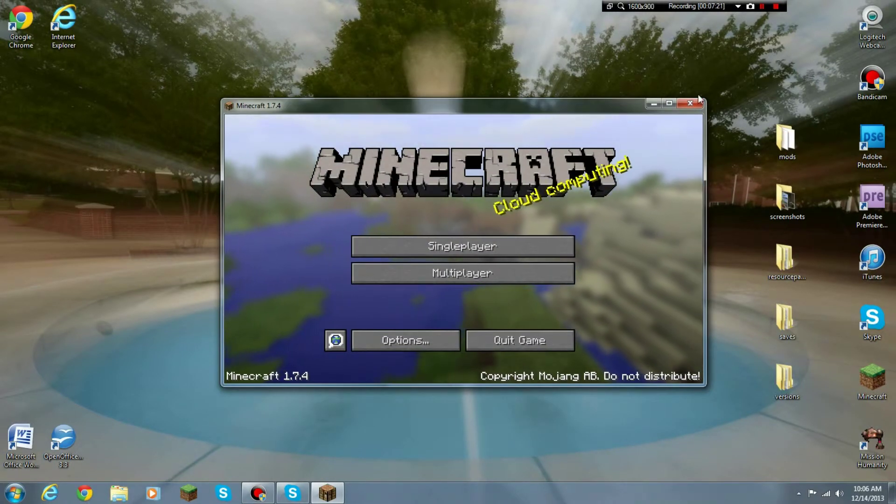
{"action": "left_click", "coordinate": [519, 340]}
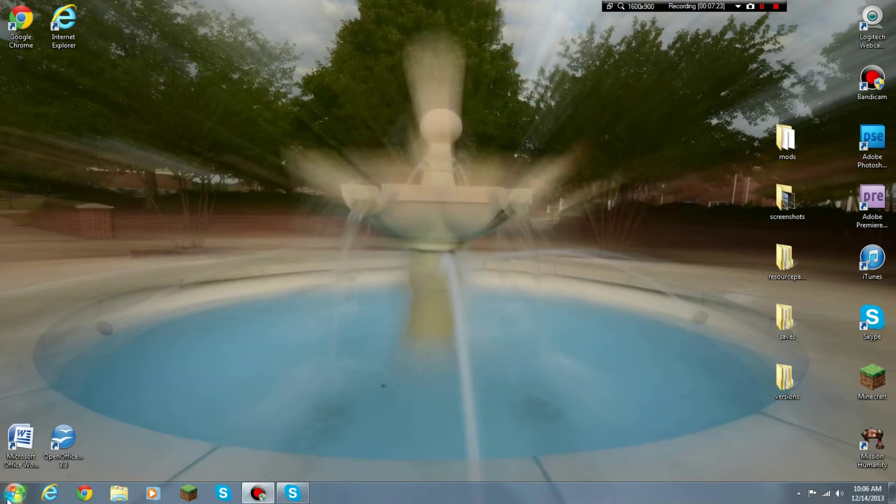
Step: Search %appdata% from Start, open Roaming, and enter the regenerated .minecraft folder
{"action": "left_click", "coordinate": [14, 493]}
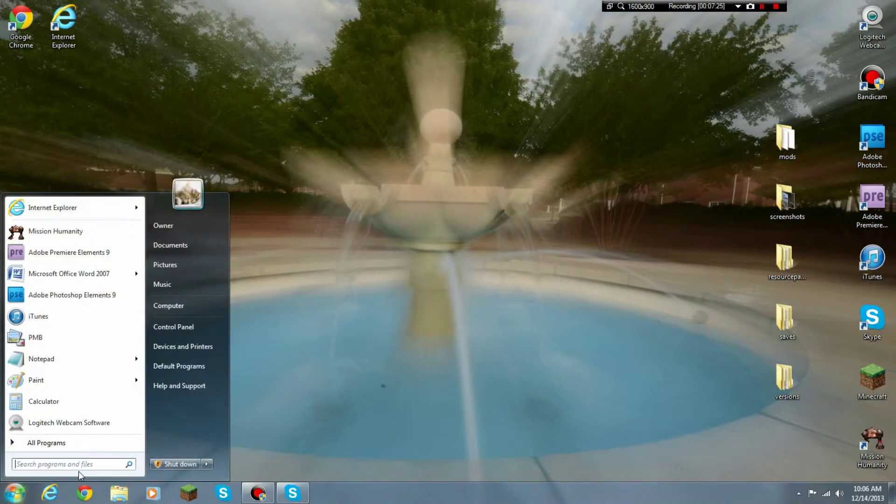
{"action": "type", "text": "%appdata"}
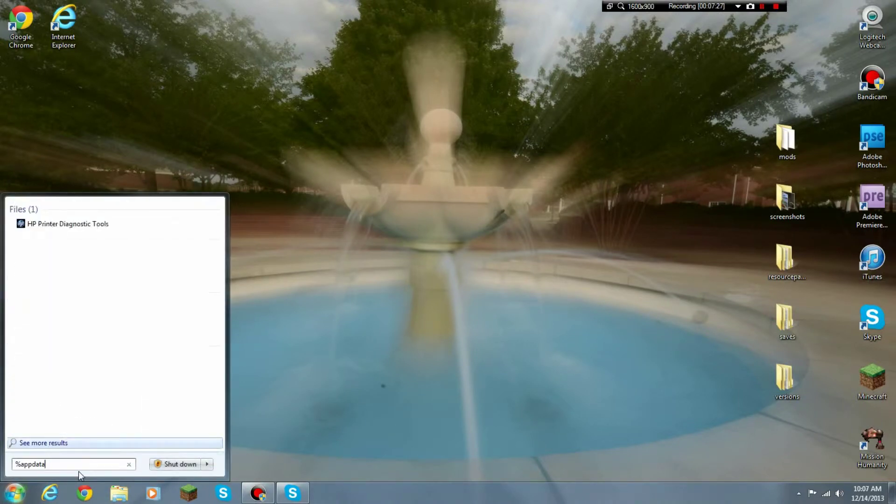
{"action": "type", "text": "%"}
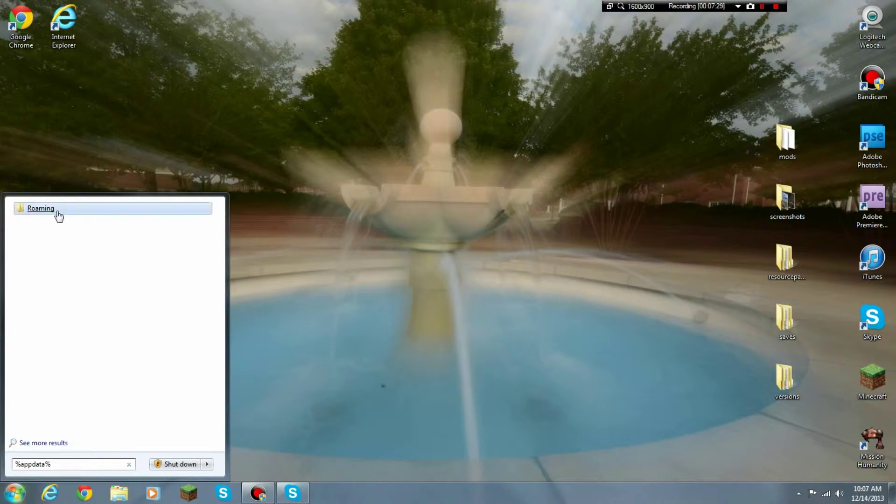
{"action": "left_click", "coordinate": [68, 209]}
{"action": "double_click", "coordinate": [363, 161]}
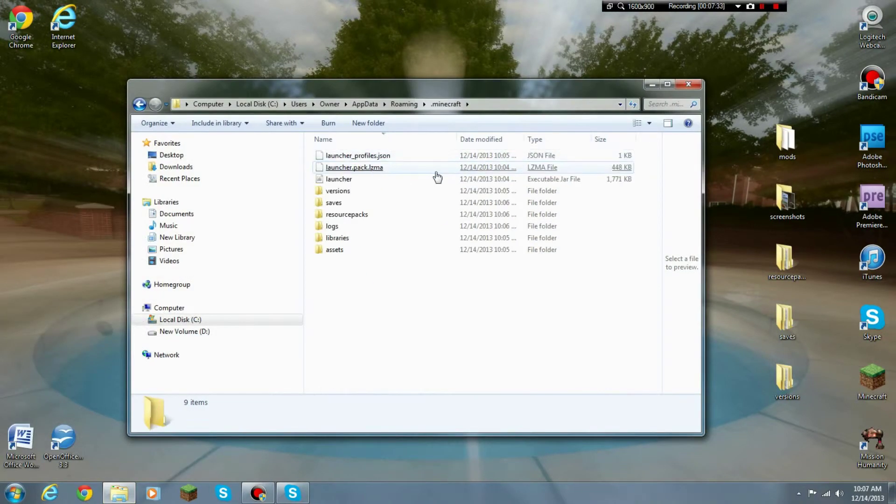
{"action": "left_click", "coordinate": [349, 182]}
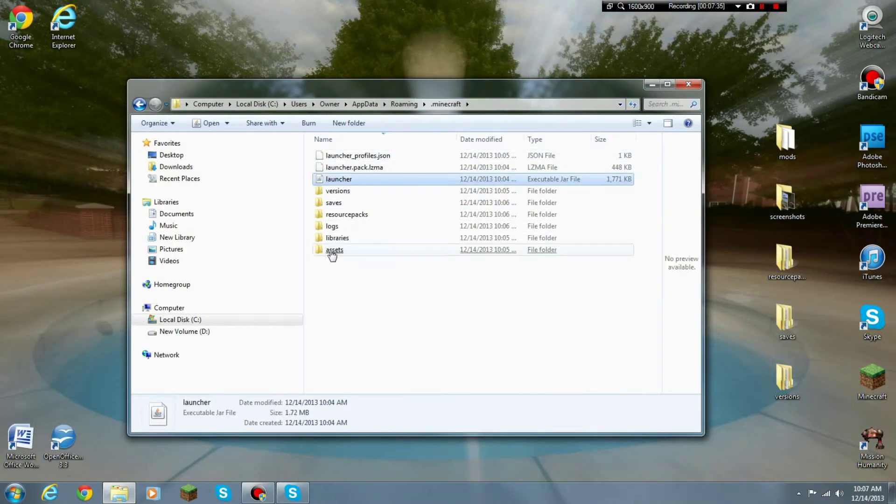
{"action": "left_click", "coordinate": [338, 192]}
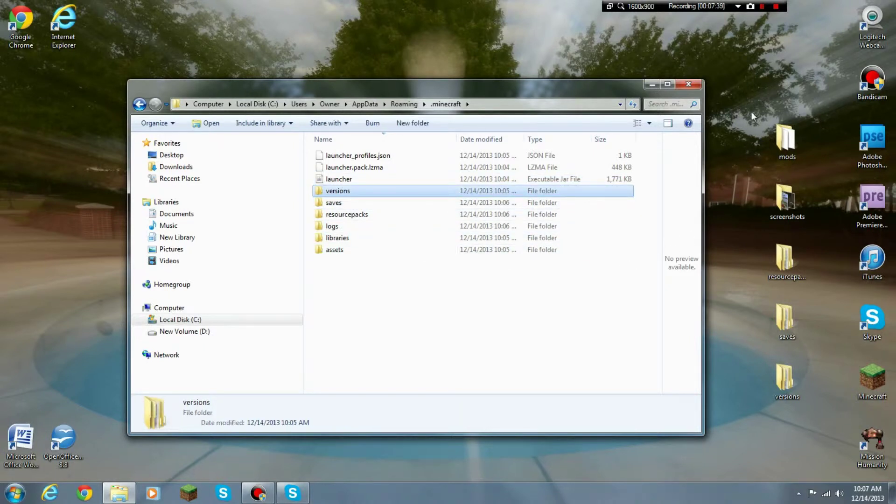
Step: Drag the five backed-up desktop folders into .minecraft, merging saves, versions, resourcepacks and 1.7.4
{"action": "left_click_drag", "start_coordinate": [732, 91], "coordinate": [828, 397]}
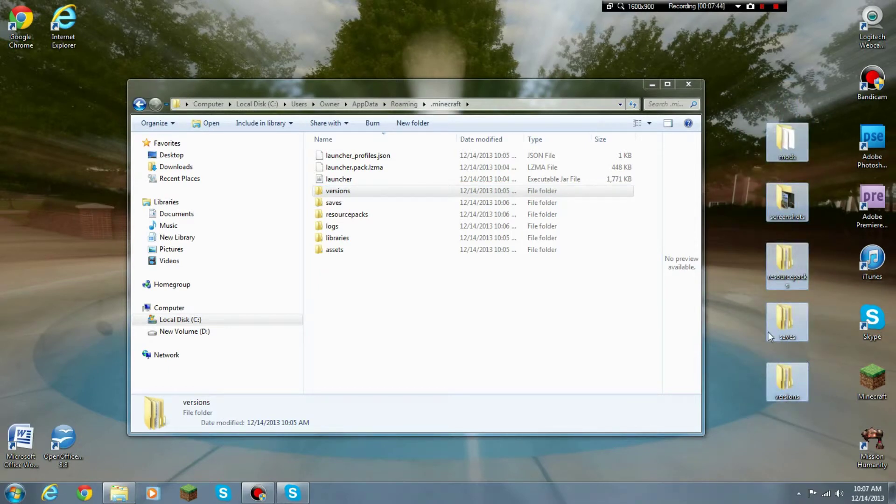
{"action": "left_click_drag", "start_coordinate": [768, 332], "coordinate": [344, 264]}
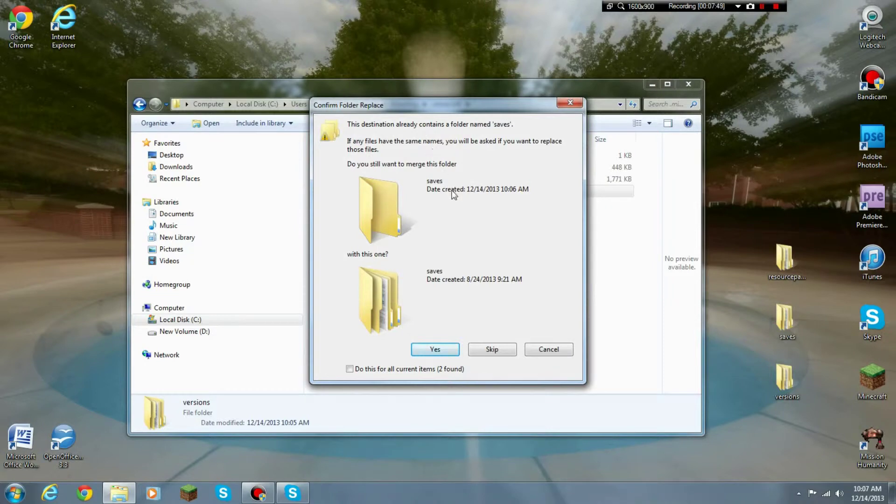
{"action": "left_click", "coordinate": [435, 351]}
{"action": "left_click", "coordinate": [446, 350]}
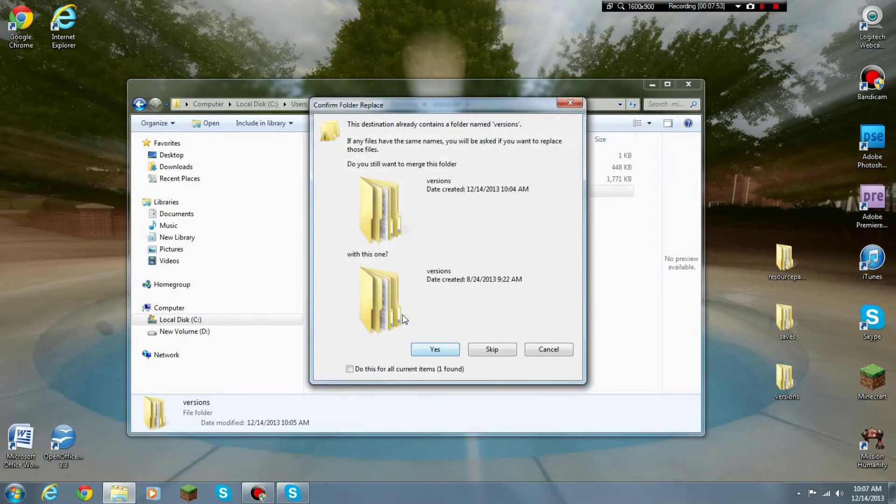
{"action": "left_click", "coordinate": [444, 350]}
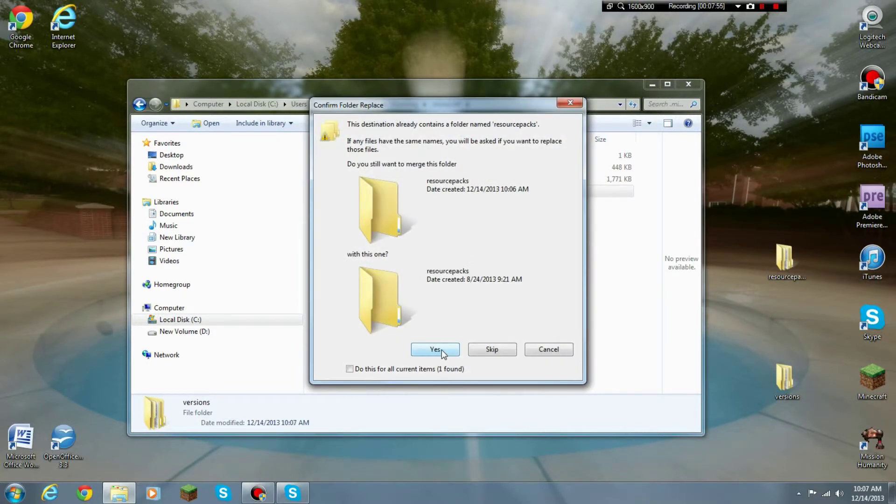
{"action": "left_click", "coordinate": [441, 349]}
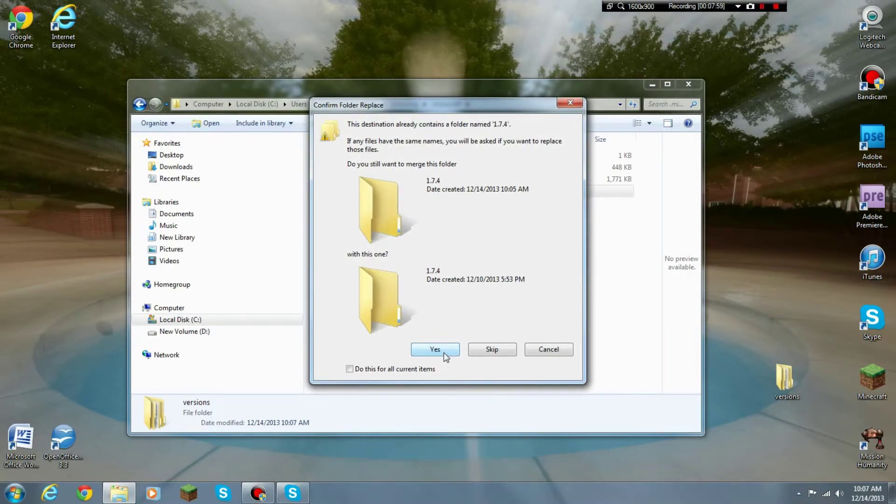
{"action": "left_click", "coordinate": [444, 355]}
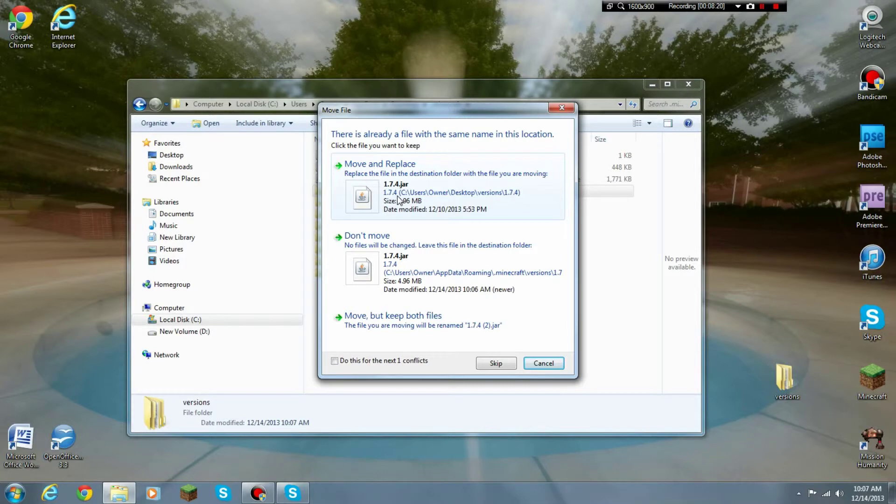
Step: Replace the conflicting 1.7.4.jar and 1.7.4.json with the backed-up copies
{"action": "left_click", "coordinate": [397, 195]}
{"action": "left_click", "coordinate": [400, 198]}
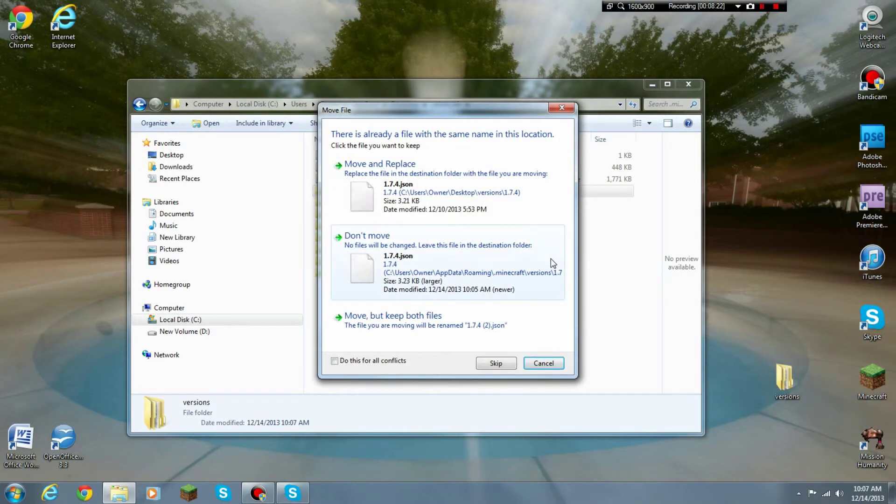
{"action": "left_click", "coordinate": [391, 192]}
{"action": "left_click", "coordinate": [462, 365]}
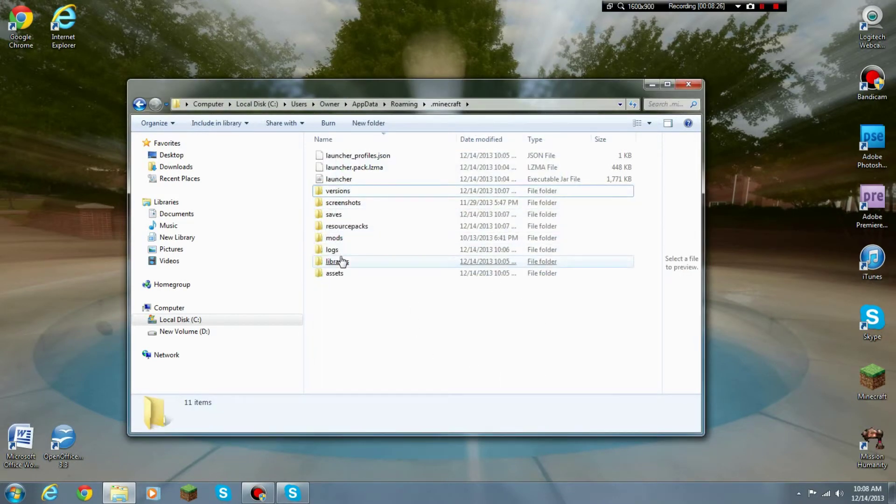
{"action": "double_click", "coordinate": [355, 227]}
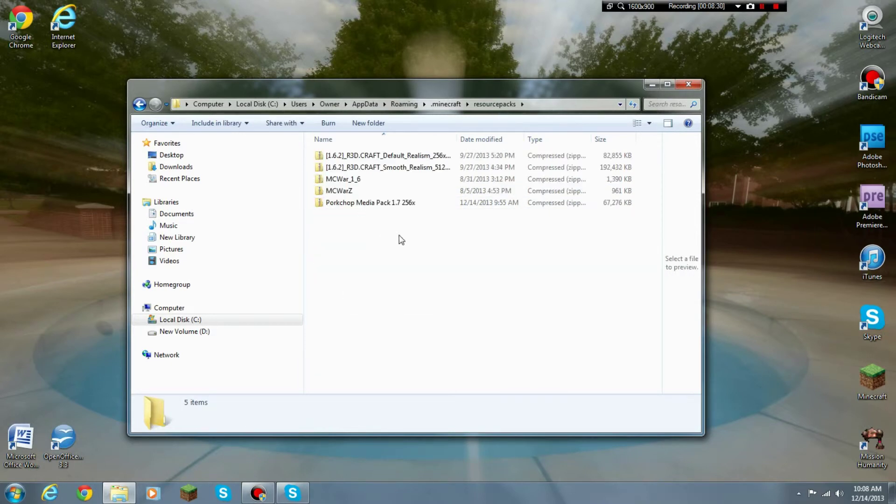
{"action": "left_click", "coordinate": [139, 104]}
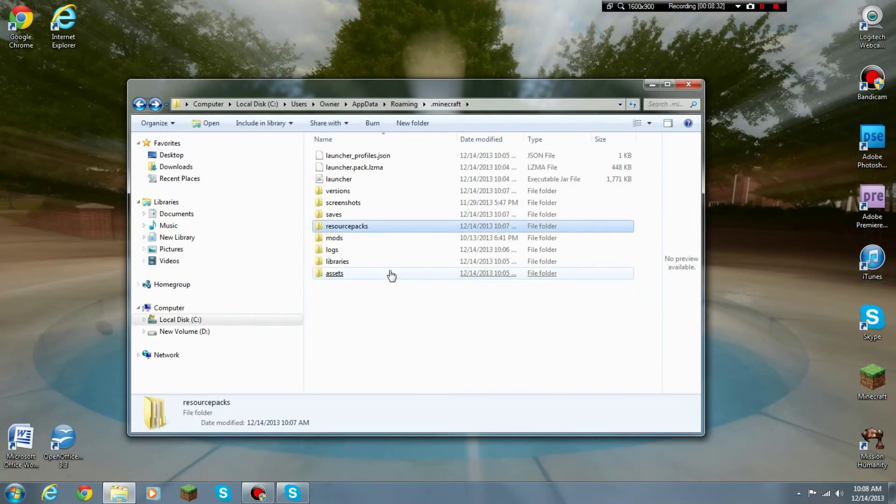
{"action": "double_click", "coordinate": [340, 238]}
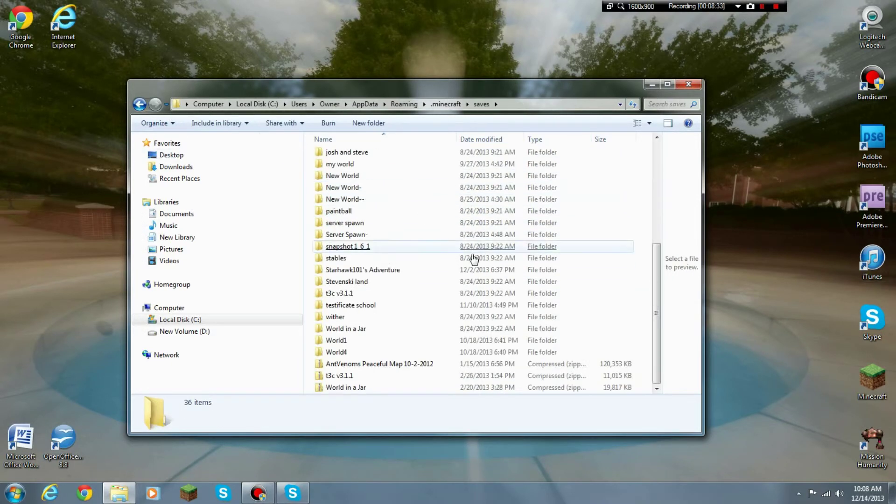
{"action": "left_click", "coordinate": [140, 104]}
{"action": "double_click", "coordinate": [340, 199]}
{"action": "left_click", "coordinate": [140, 104]}
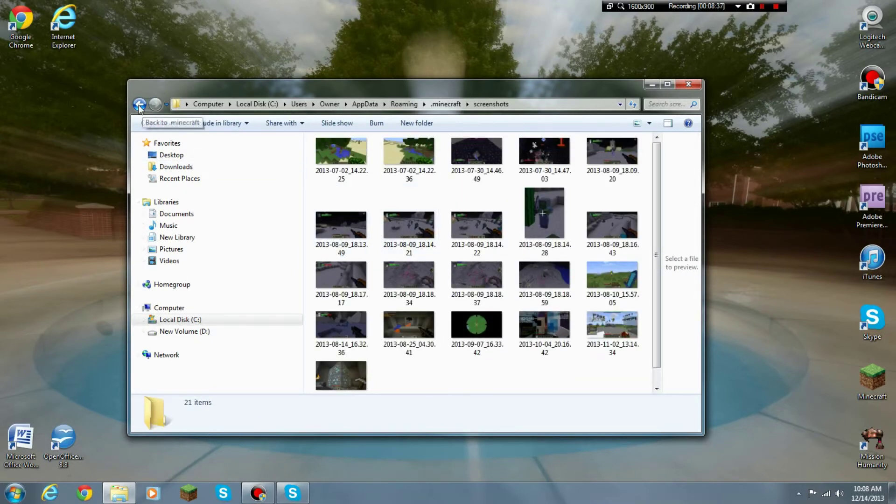
{"action": "double_click", "coordinate": [341, 190]}
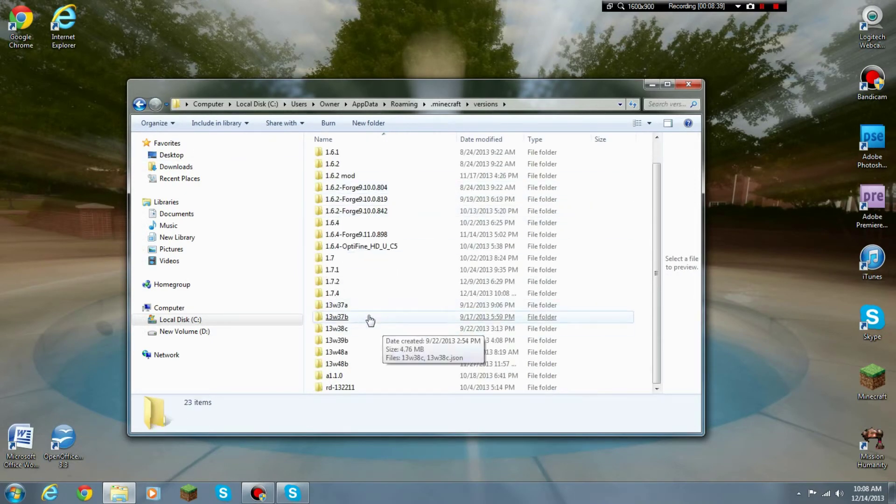
{"action": "scroll", "coordinate": [362, 299], "scroll_direction": "up", "scroll_amount": 2}
{"action": "left_click", "coordinate": [139, 104]}
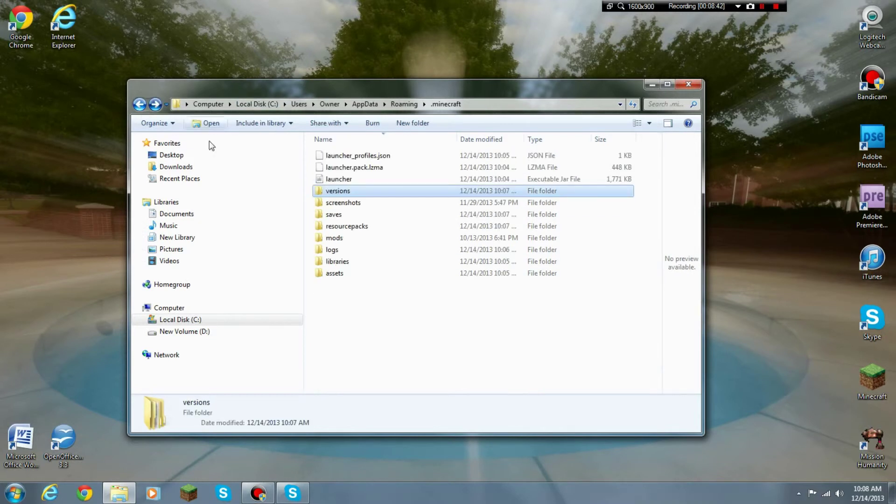
{"action": "left_click", "coordinate": [384, 264]}
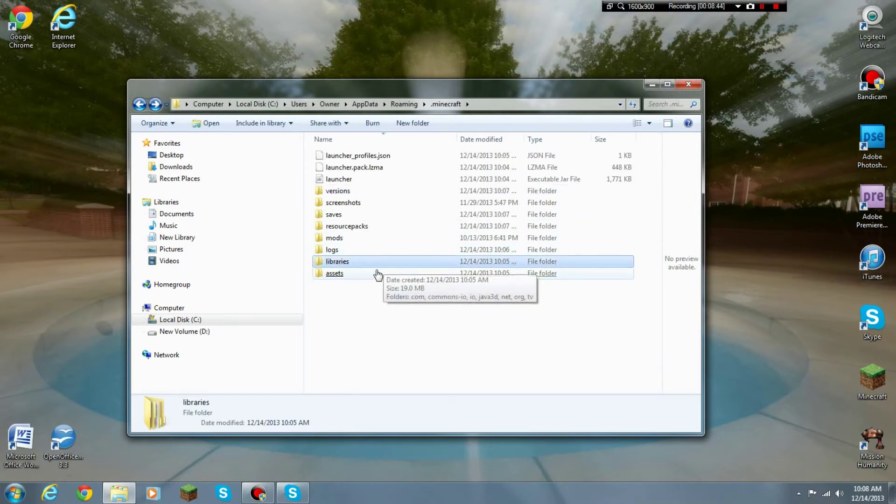
{"action": "left_click", "coordinate": [370, 276]}
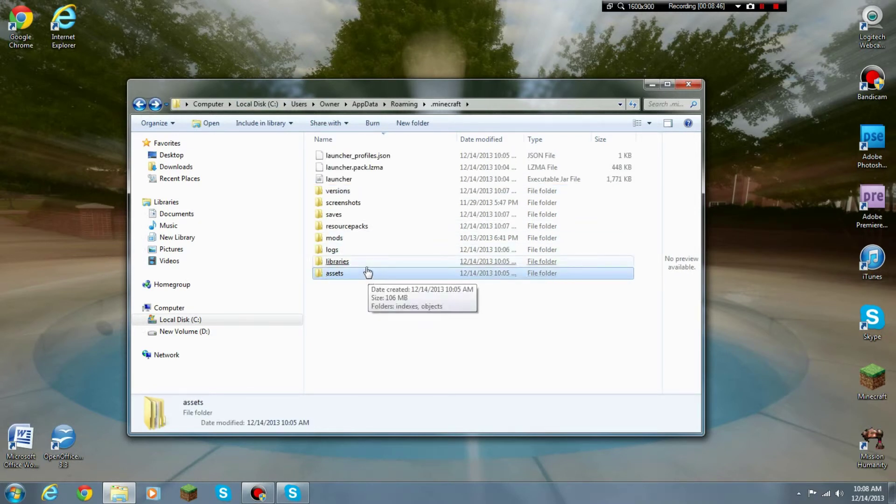
{"action": "left_click", "coordinate": [367, 255]}
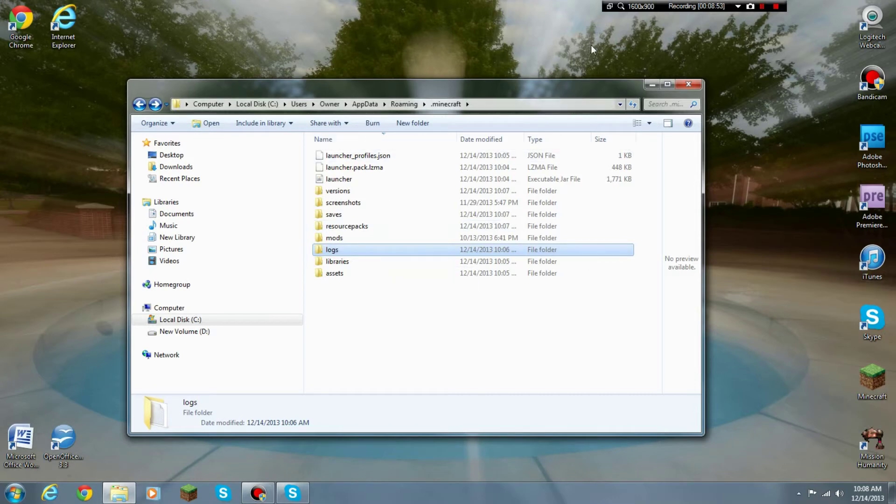
{"action": "mouse_move", "coordinate": [516, 88]}
{"action": "left_mouse_down"}
{"action": "mouse_move", "coordinate": [581, 65]}
{"action": "mouse_move", "coordinate": [587, 97]}
{"action": "left_mouse_up"}
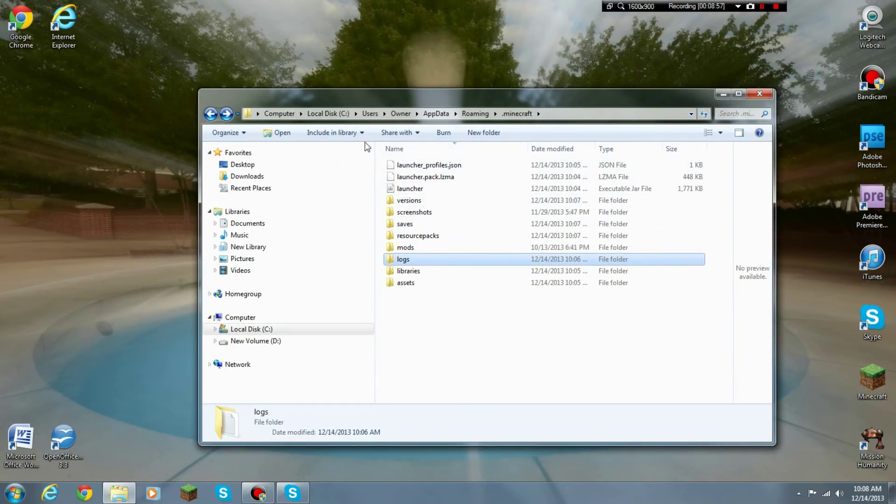
{"action": "mouse_move", "coordinate": [607, 103]}
{"action": "left_mouse_down"}
{"action": "mouse_move", "coordinate": [535, 93]}
{"action": "mouse_move", "coordinate": [587, 91]}
{"action": "left_mouse_up"}
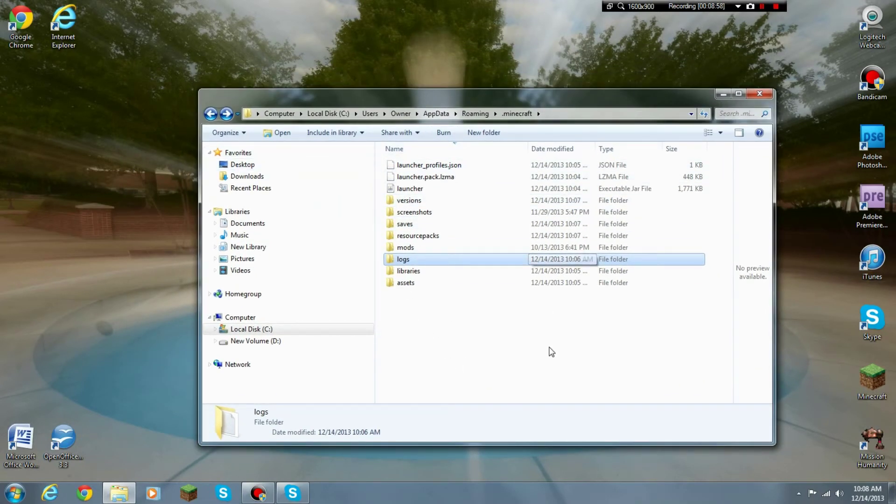
{"action": "mouse_move", "coordinate": [548, 91]}
{"action": "left_mouse_down"}
{"action": "mouse_move", "coordinate": [469, 35]}
{"action": "mouse_move", "coordinate": [528, 115]}
{"action": "left_mouse_up"}
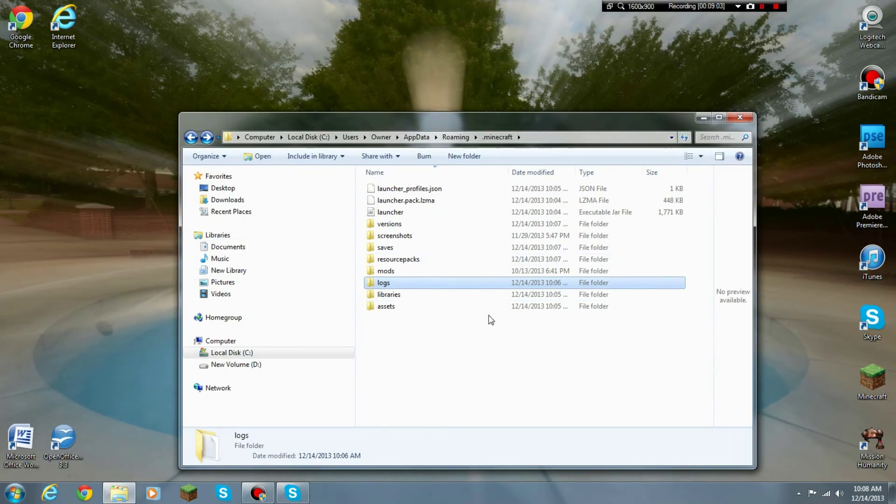